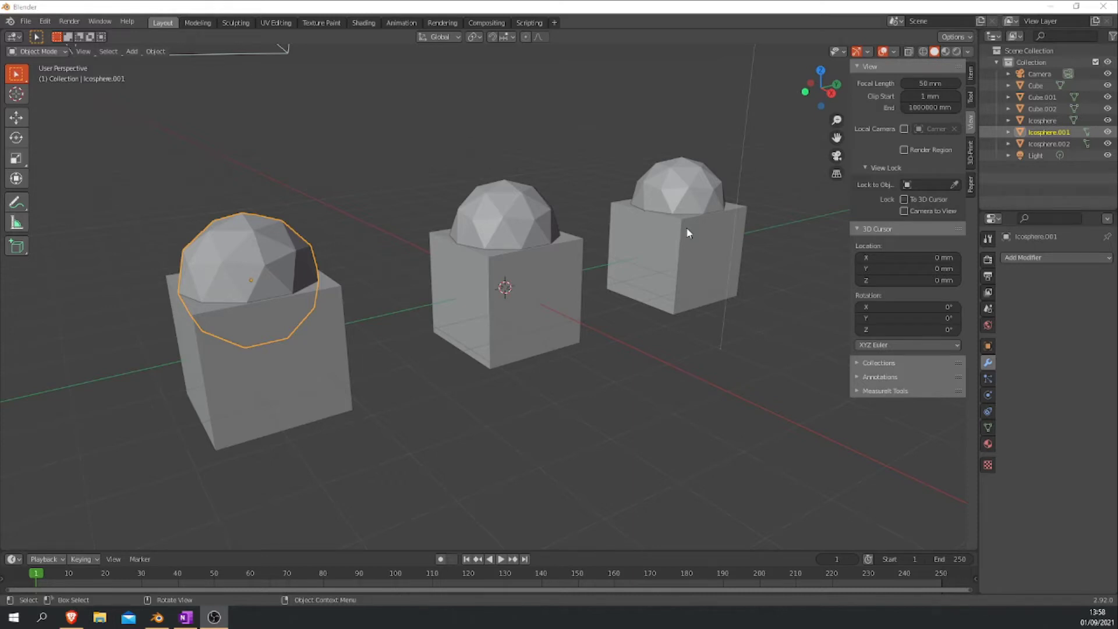
Add a Boolean Intersect modifier to Icosphere.001 with Cube.001 as the operand object, and hide Cube.001
{"action": "left_click", "coordinate": [369, 301]}
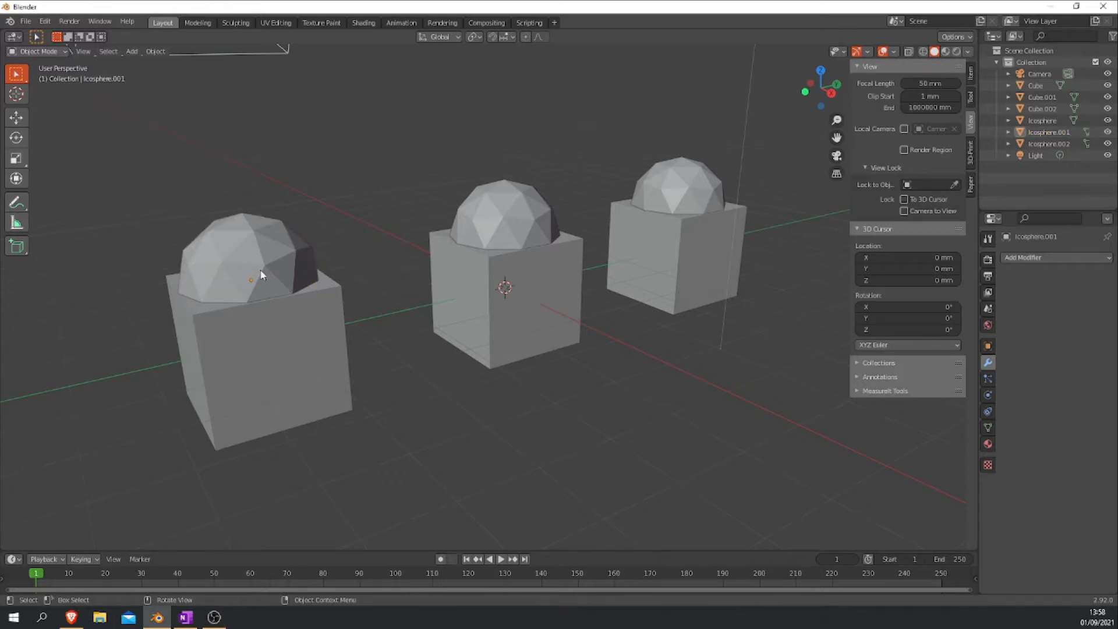
{"action": "left_click", "coordinate": [276, 260]}
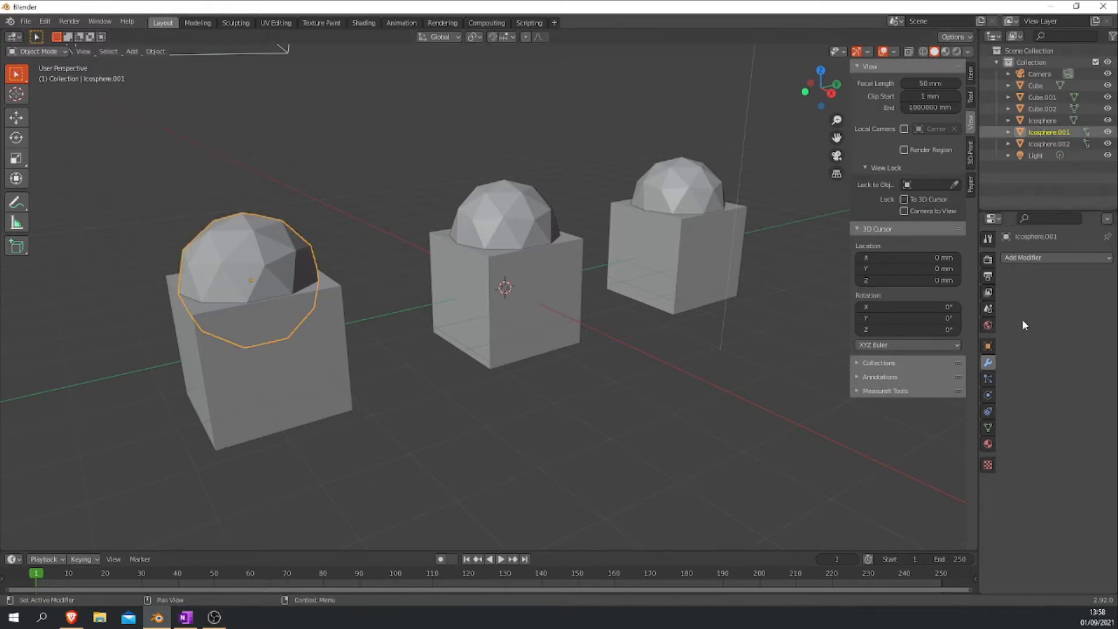
{"action": "left_click", "coordinate": [1053, 257]}
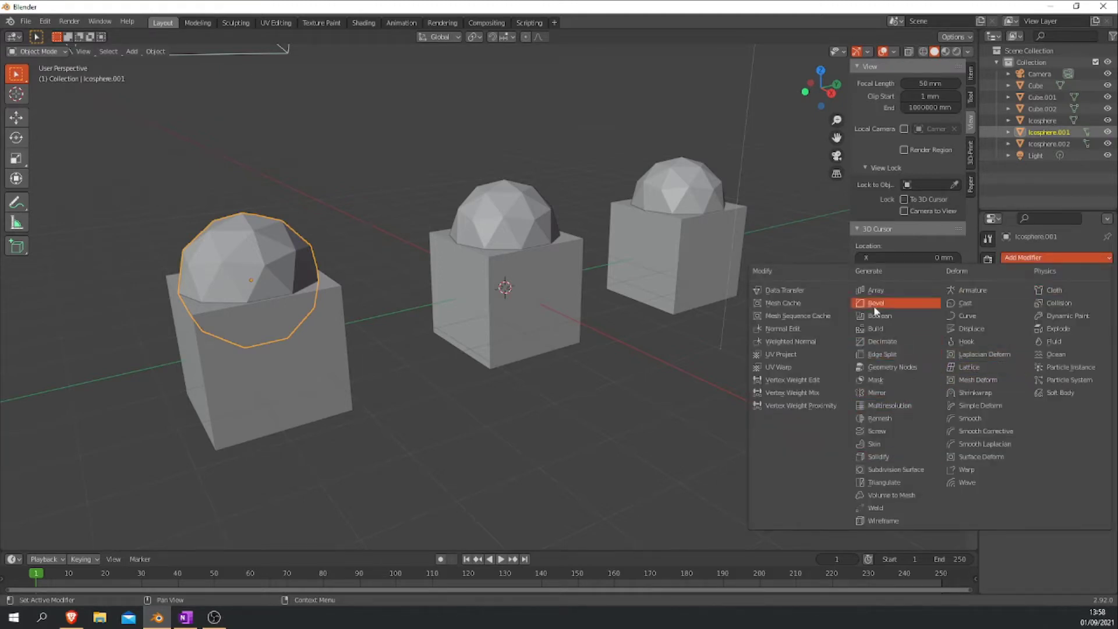
{"action": "left_click", "coordinate": [887, 318]}
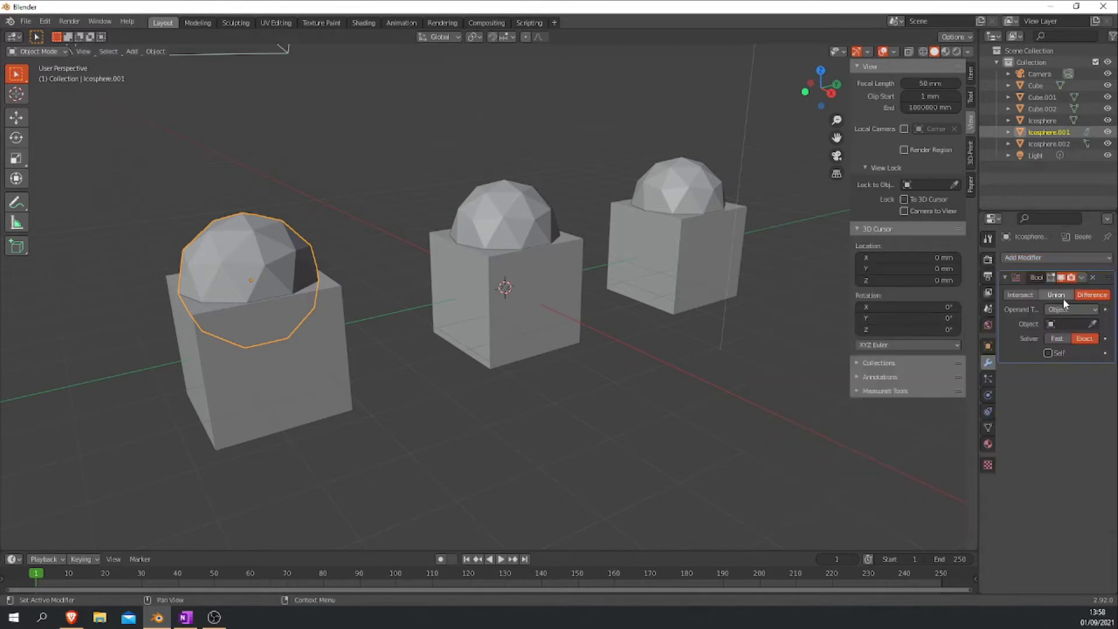
{"action": "left_click", "coordinate": [1013, 295]}
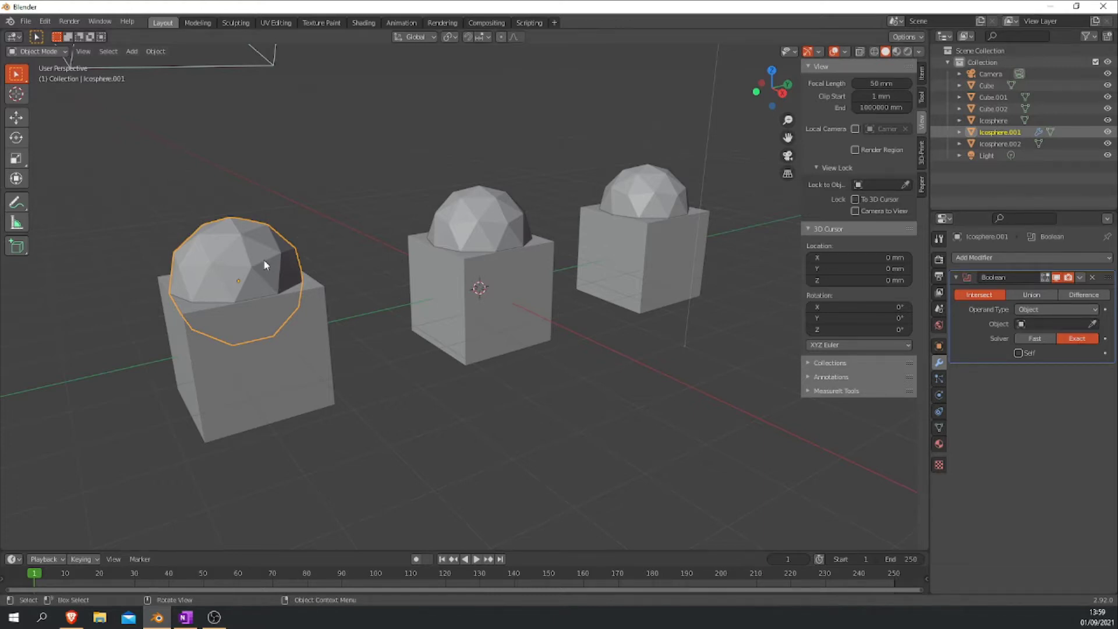
{"action": "left_click", "coordinate": [1092, 326]}
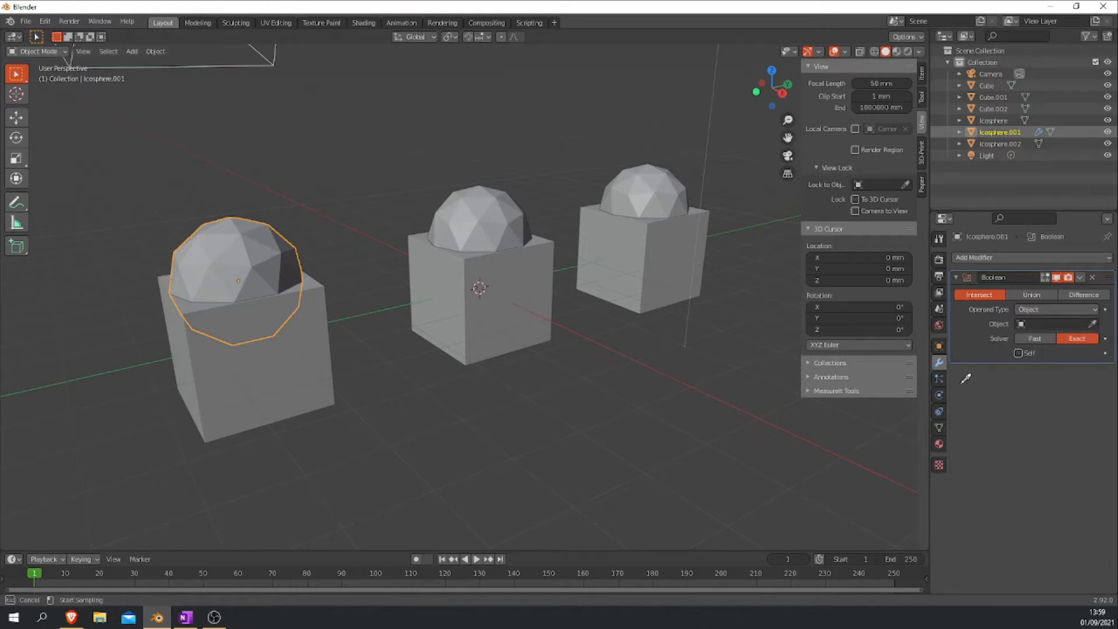
{"action": "left_click", "coordinate": [292, 386]}
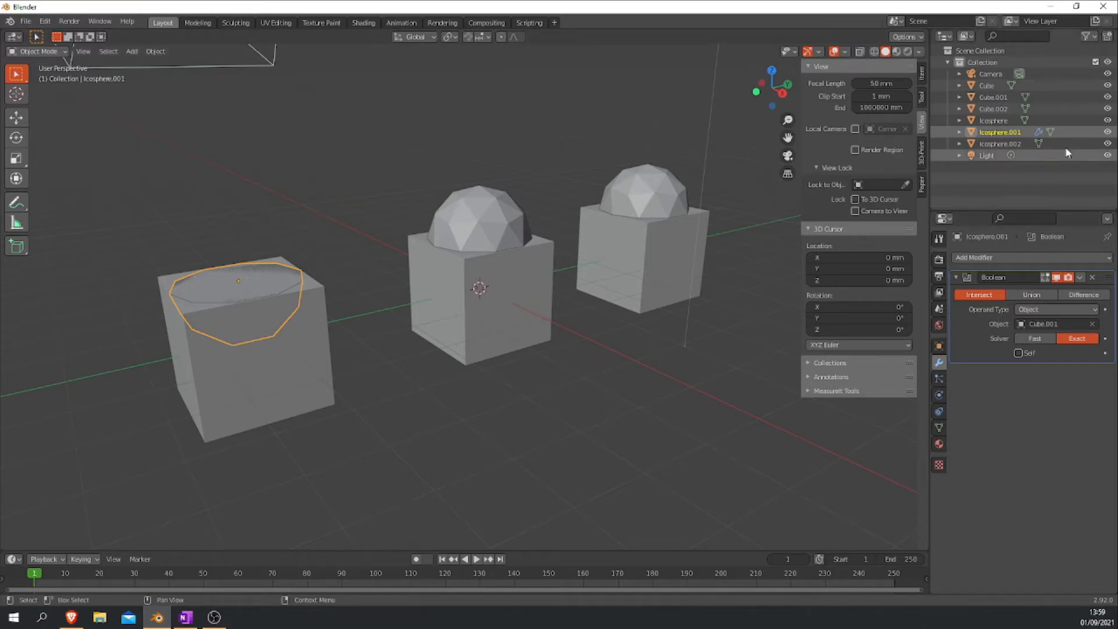
{"action": "left_click", "coordinate": [1107, 97]}
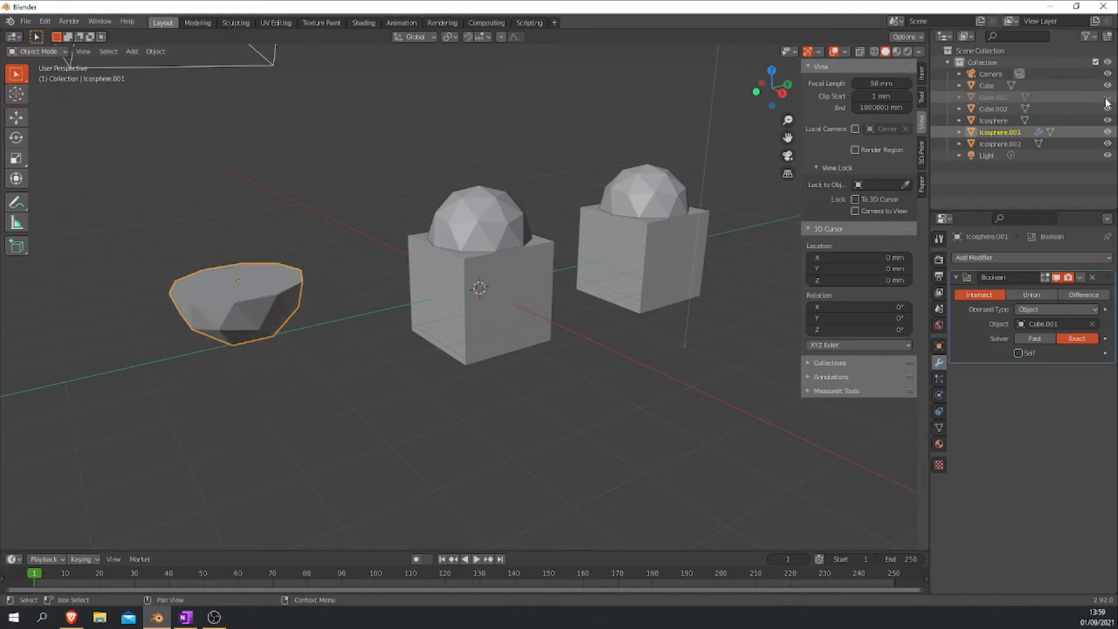
{"action": "middle_click_drag", "start_coordinate": [331, 349], "coordinate": [322, 370]}
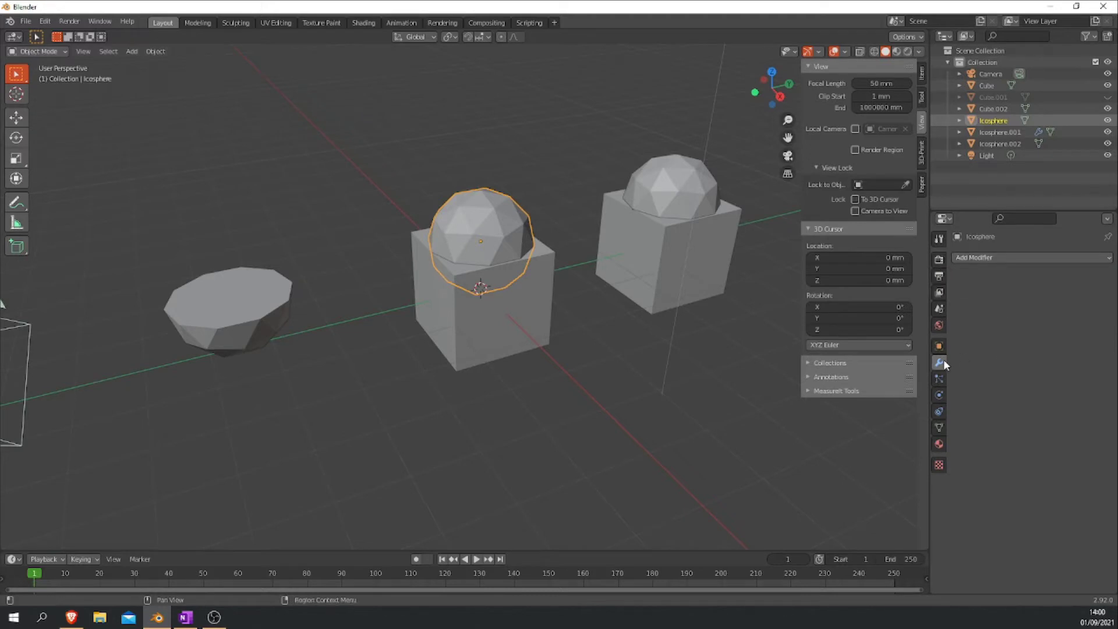
Try a Boolean Union modifier on the middle icosphere, with the cube beneath it as the operand object
{"action": "left_click", "coordinate": [997, 258]}
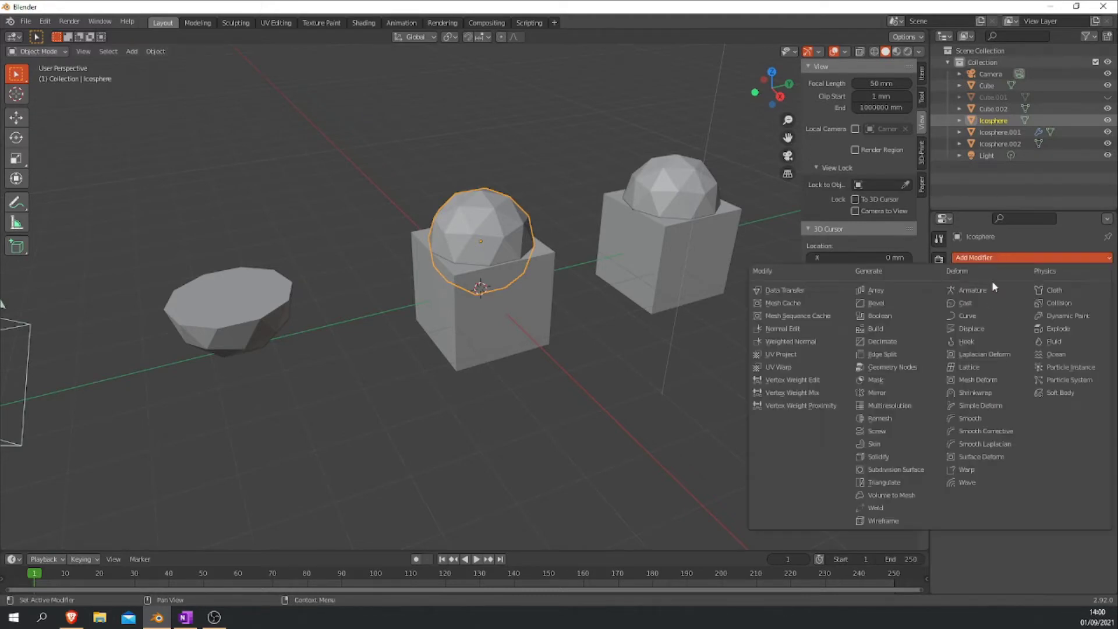
{"action": "left_click", "coordinate": [899, 315]}
{"action": "left_click", "coordinate": [1042, 295]}
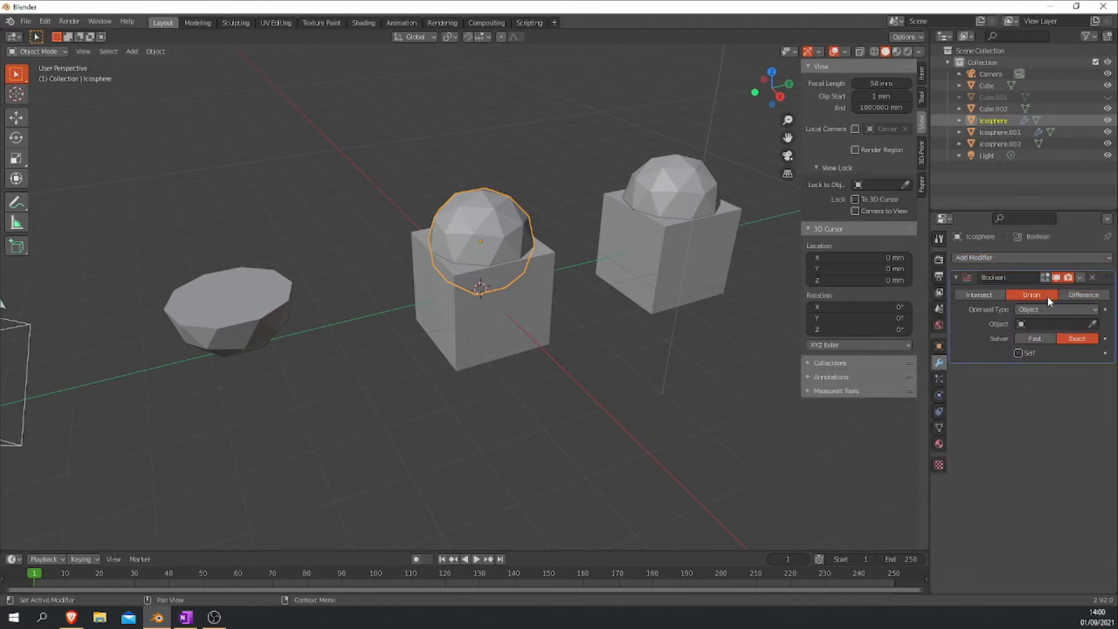
{"action": "left_click", "coordinate": [1092, 323]}
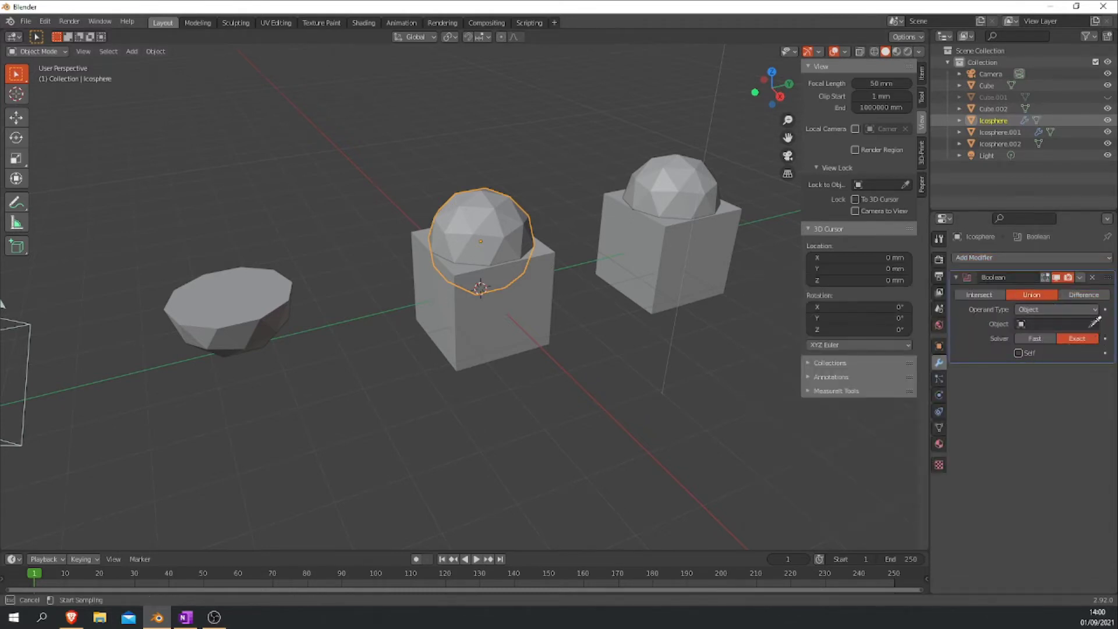
{"action": "left_click", "coordinate": [538, 294]}
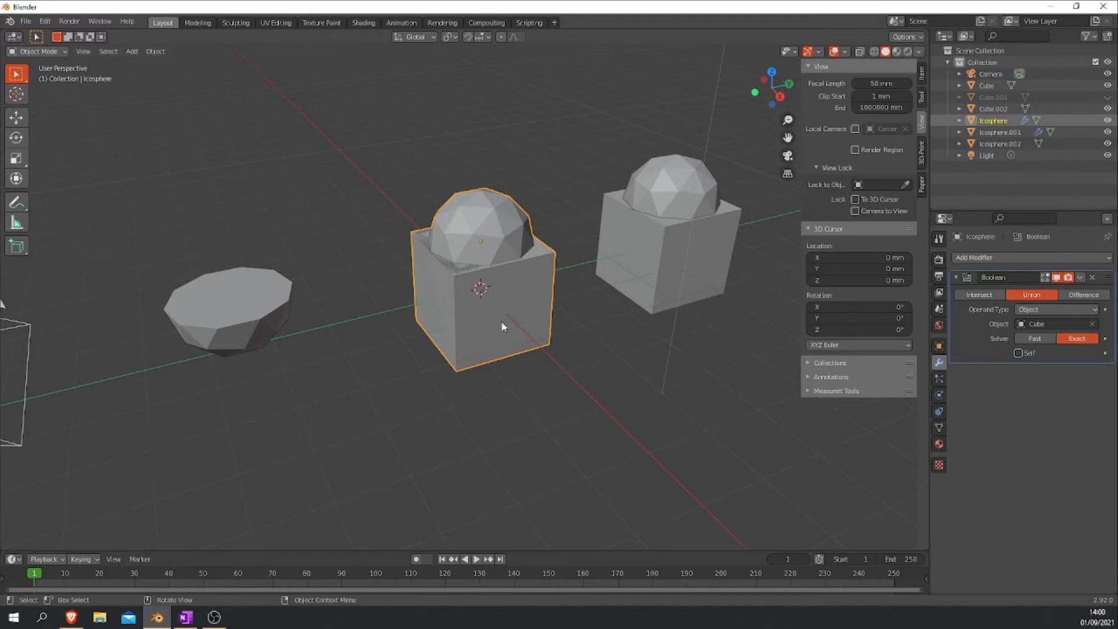
Display the scene in wireframe and examine the interior of the middle icosphere's union with its cube
{"action": "left_click", "coordinate": [873, 52]}
{"action": "scroll", "coordinate": [511, 248], "scroll_direction": "up", "scroll_amount": 4}
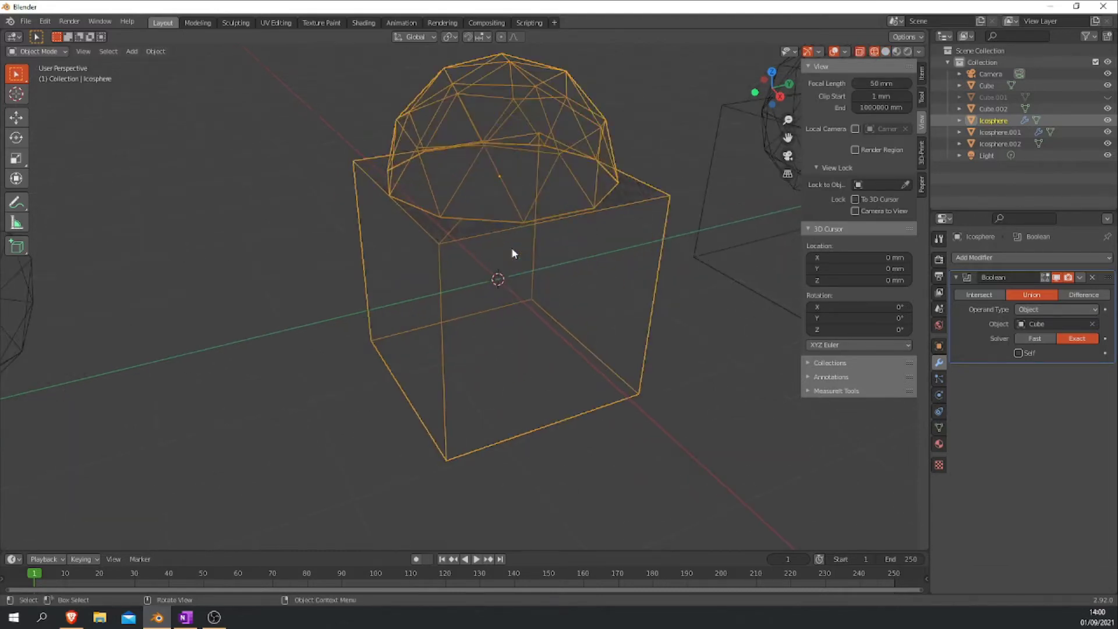
{"action": "middle_click_drag", "start_coordinate": [512, 254], "coordinate": [489, 269]}
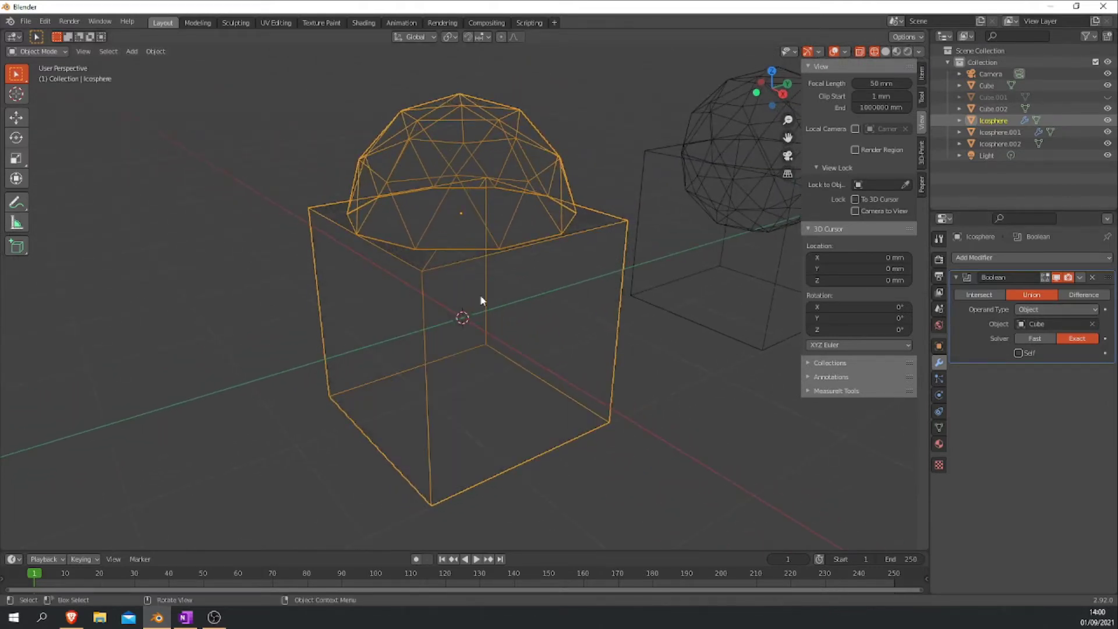
Remove the middle icosphere's Union modifier and add a Boolean Difference modifier that targets the cube beneath it
{"action": "left_click", "coordinate": [1092, 277]}
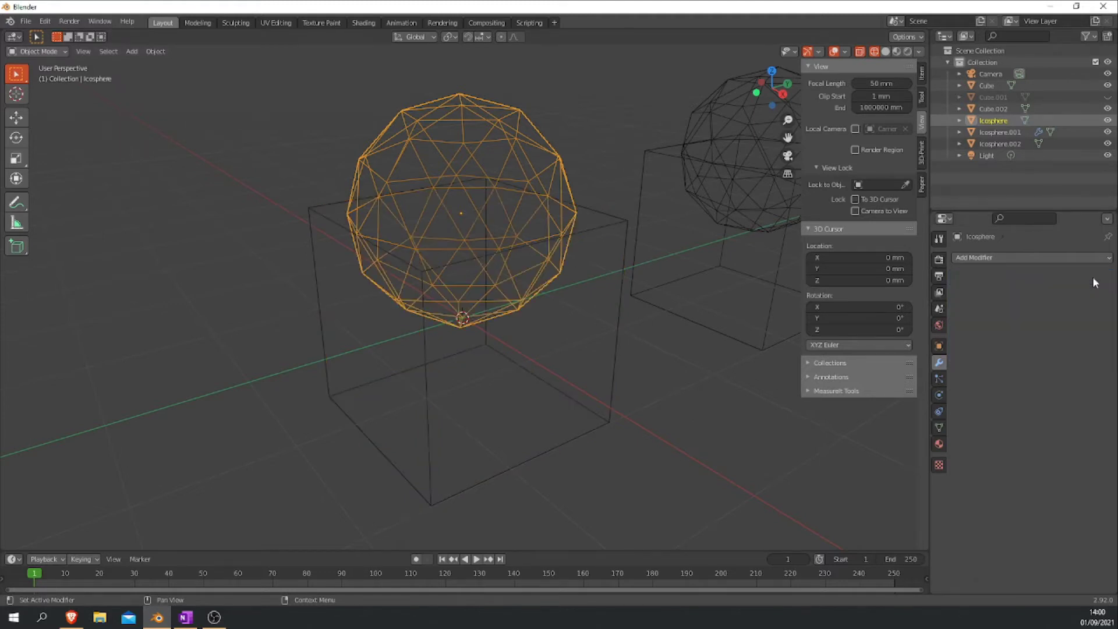
{"action": "middle_click_drag", "start_coordinate": [541, 285], "coordinate": [515, 282]}
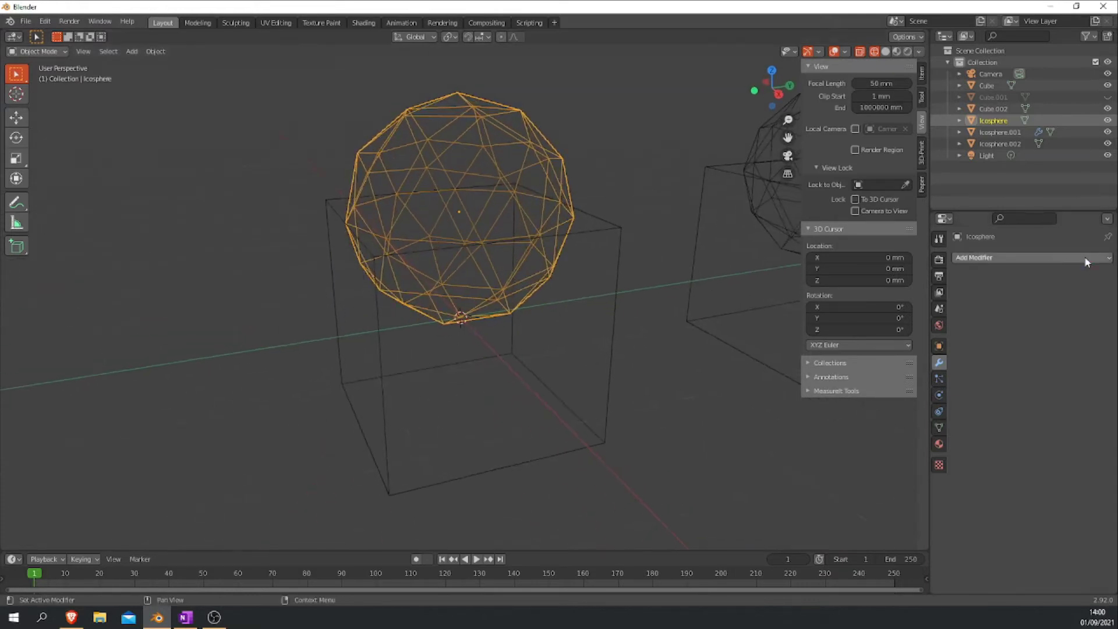
{"action": "left_click", "coordinate": [1084, 258]}
{"action": "left_click", "coordinate": [889, 319]}
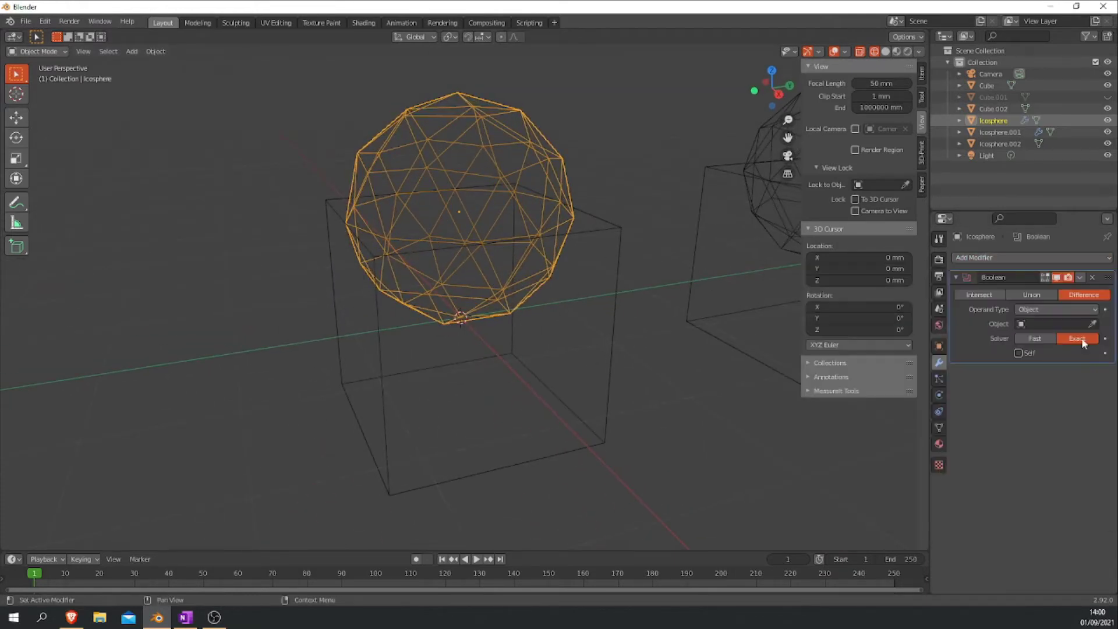
{"action": "left_click", "coordinate": [1092, 323]}
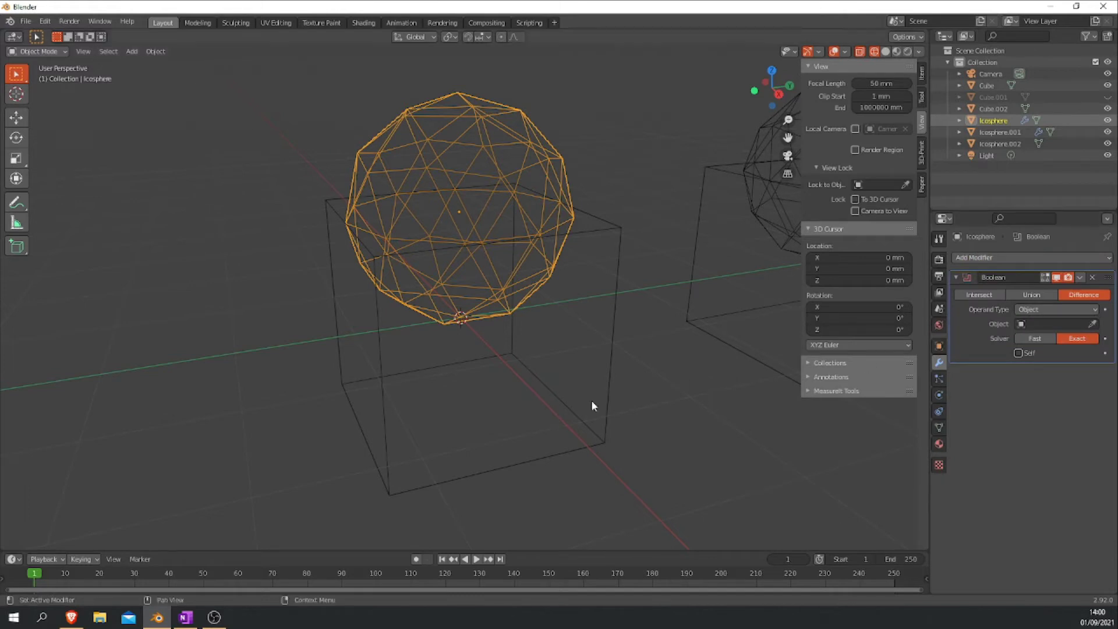
{"action": "left_click", "coordinate": [622, 284]}
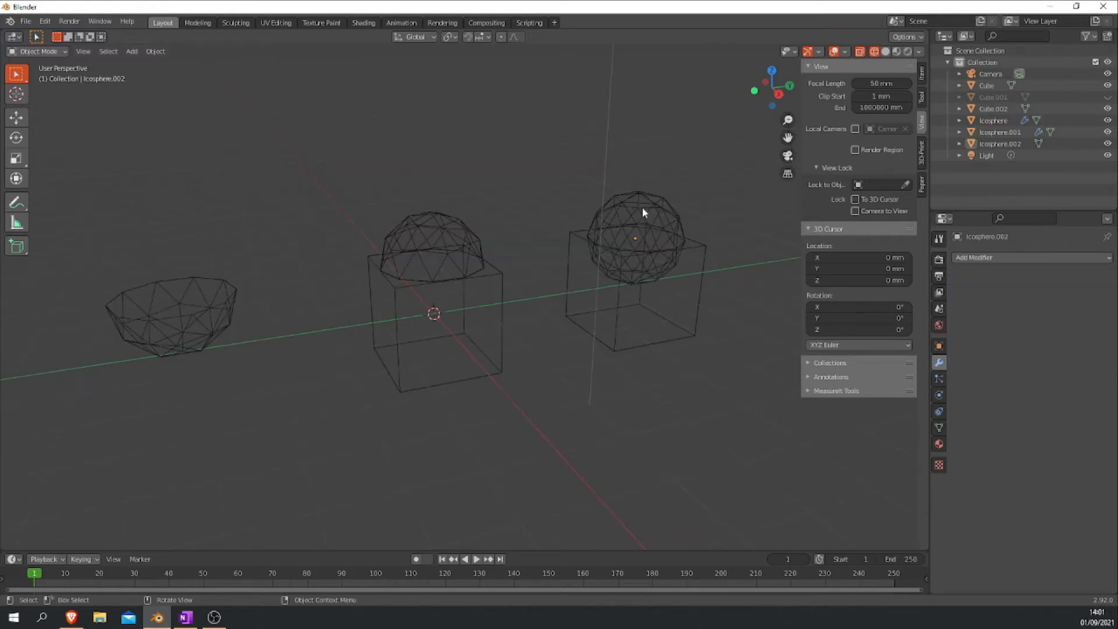
Add a Boolean Difference modifier to Icosphere.002, using Cube.002 as the operand object, with the viewport in solid shading
{"action": "left_click", "coordinate": [641, 207]}
{"action": "left_click", "coordinate": [1002, 257]}
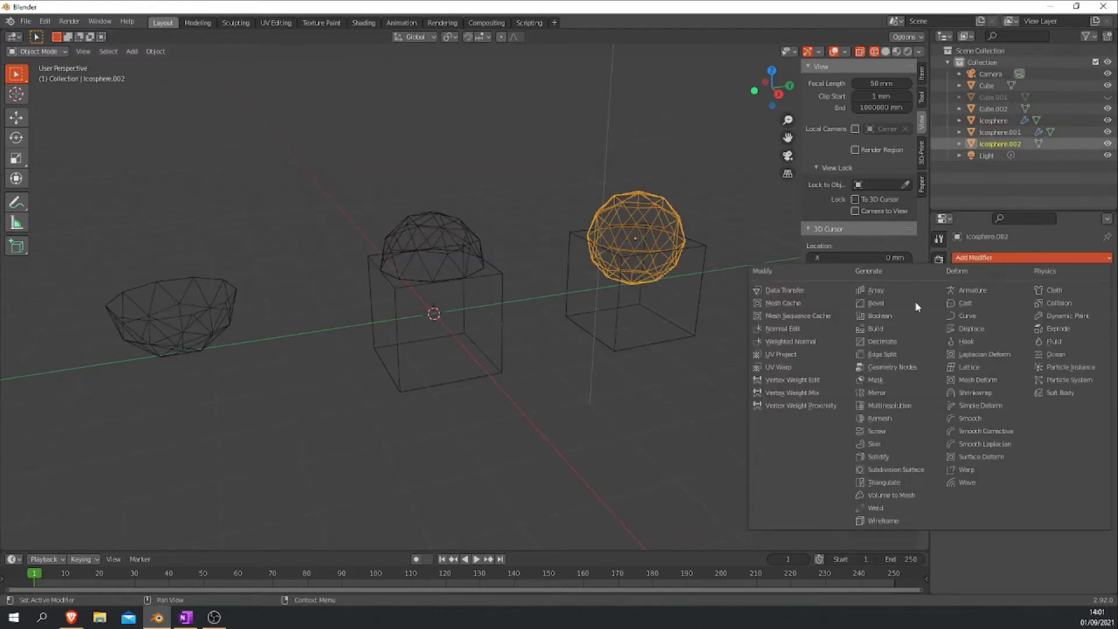
{"action": "left_click", "coordinate": [878, 315]}
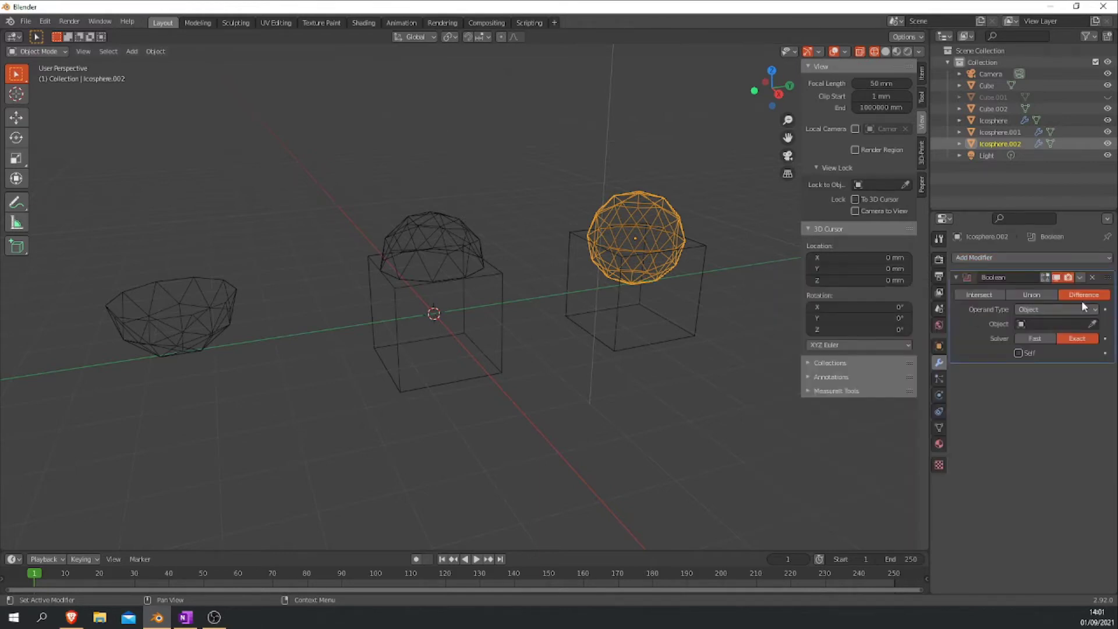
{"action": "left_click", "coordinate": [1092, 324]}
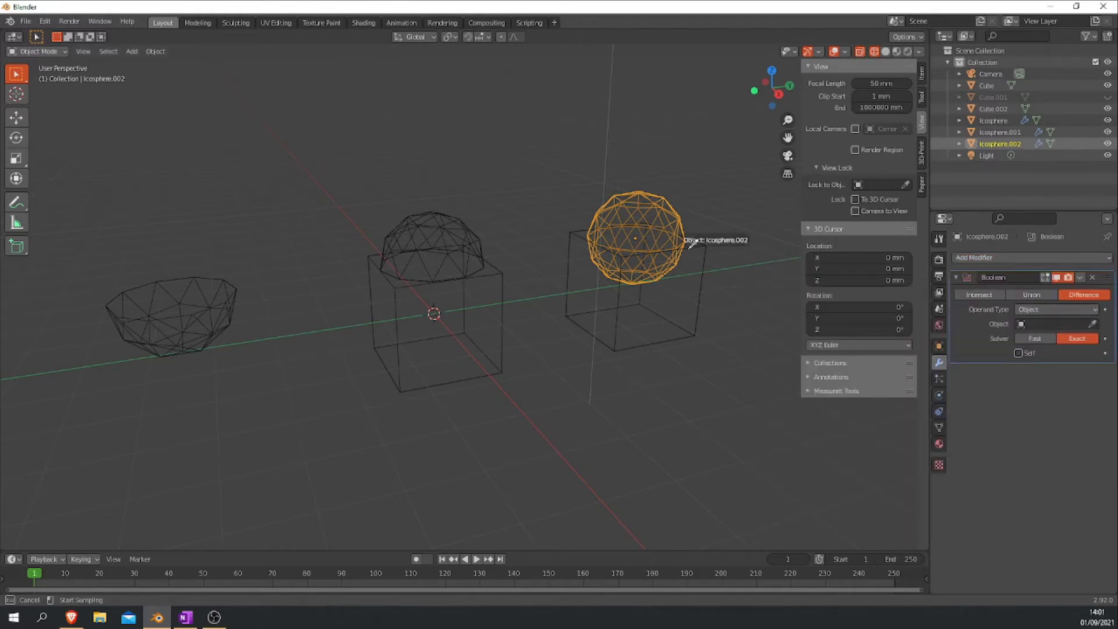
{"action": "left_click", "coordinate": [1093, 326]}
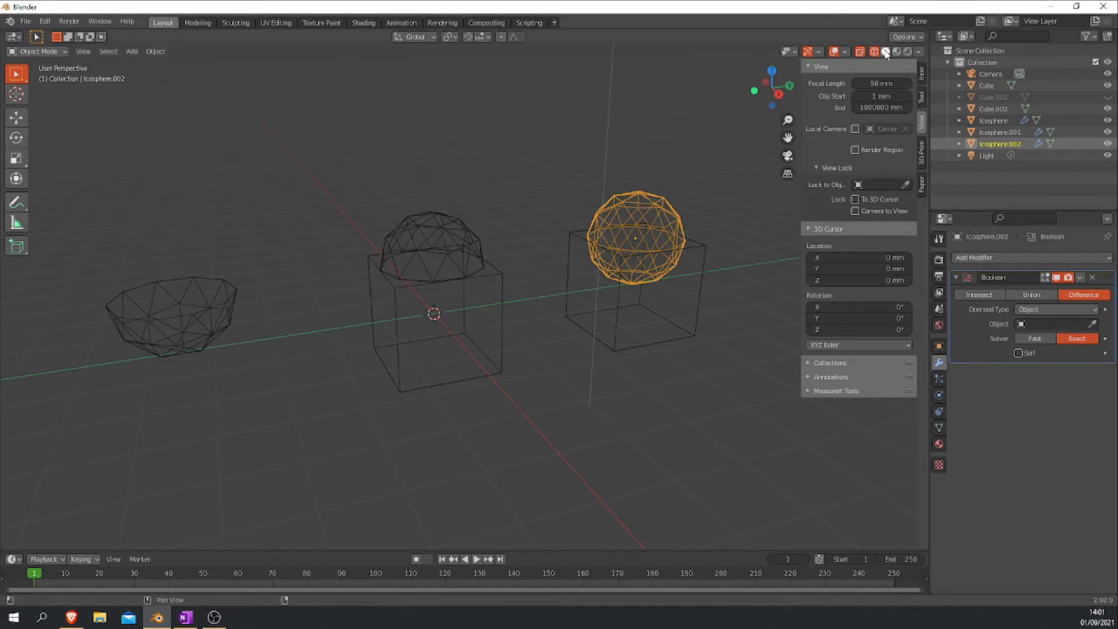
{"action": "left_click", "coordinate": [885, 51]}
{"action": "left_click", "coordinate": [1092, 324]}
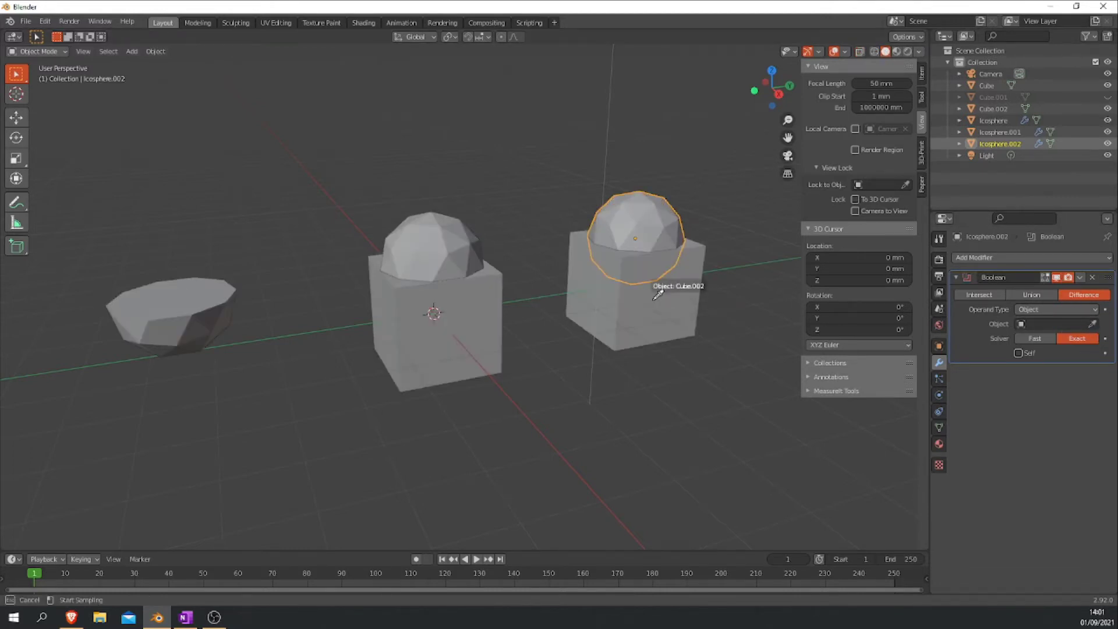
{"action": "left_click", "coordinate": [658, 299]}
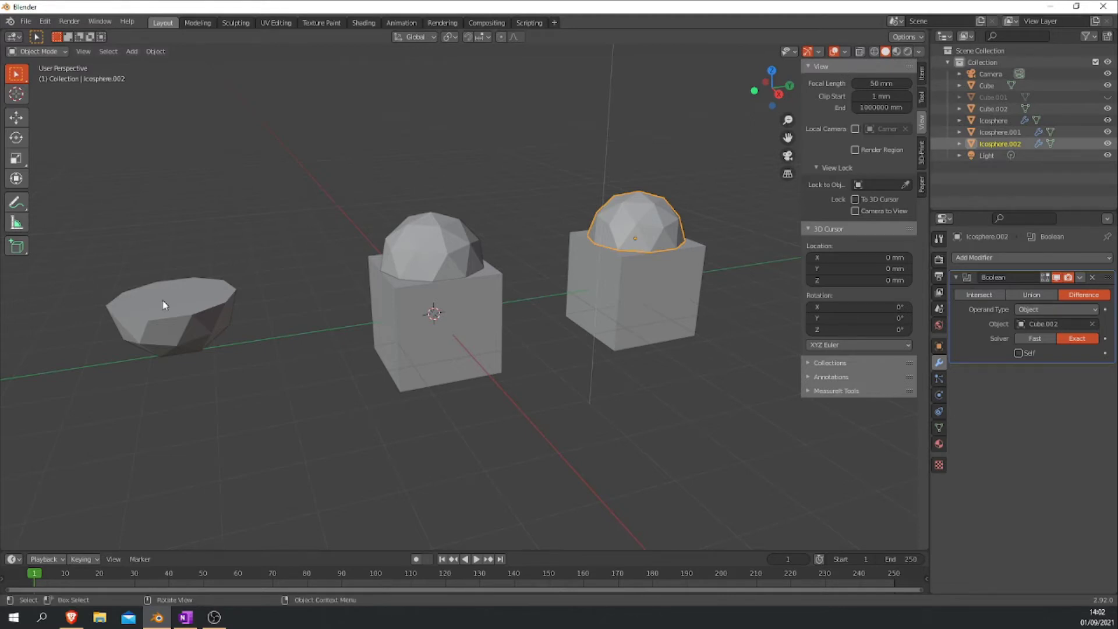
Return to wireframe display and examine the cut geometry of Icosphere.002 above its cube
{"action": "left_click", "coordinate": [874, 51]}
{"action": "scroll", "coordinate": [659, 284], "scroll_direction": "up", "scroll_amount": 3}
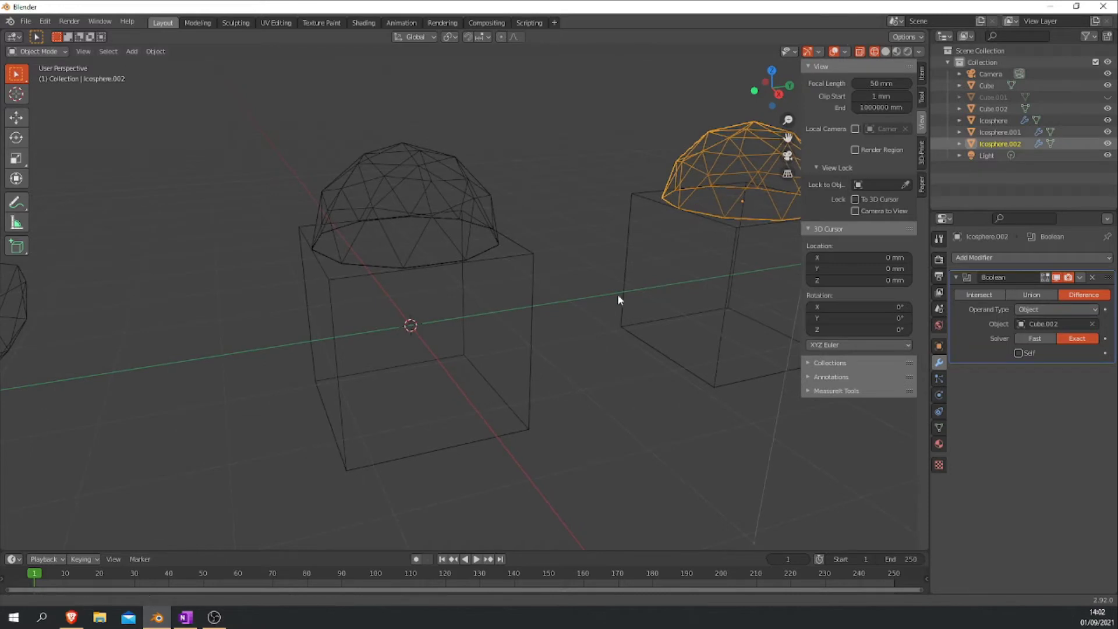
{"action": "middle_click_drag", "start_coordinate": [617, 295], "coordinate": [465, 329]}
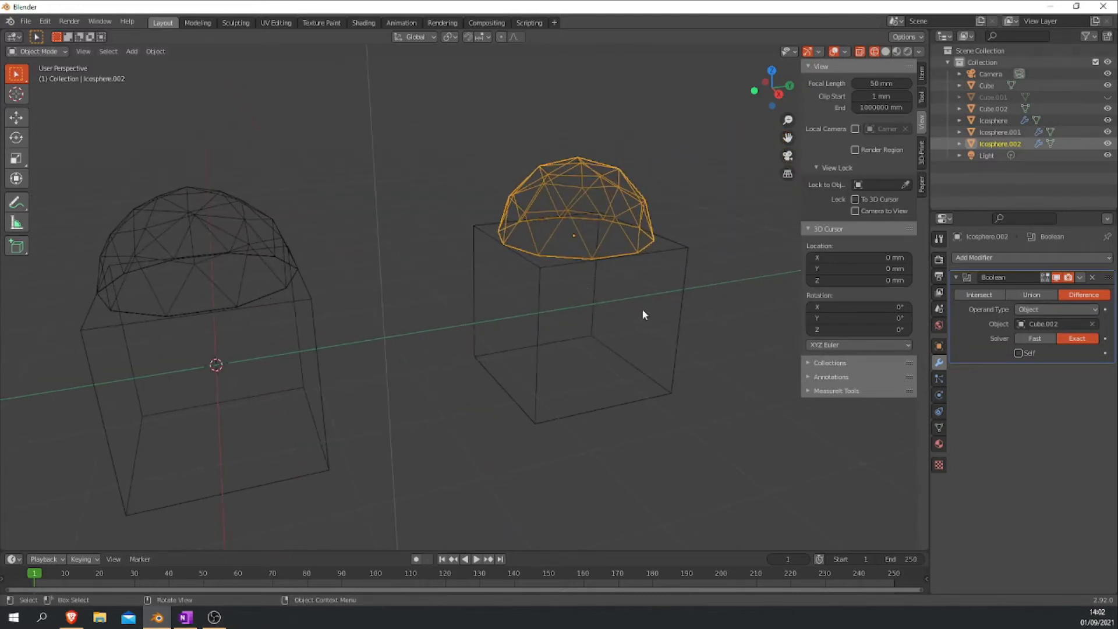
{"action": "mouse_move", "coordinate": [619, 285]}
{"action": "middle_mouse_down"}
{"action": "mouse_move", "coordinate": [603, 273]}
{"action": "mouse_move", "coordinate": [625, 288]}
{"action": "middle_mouse_up"}
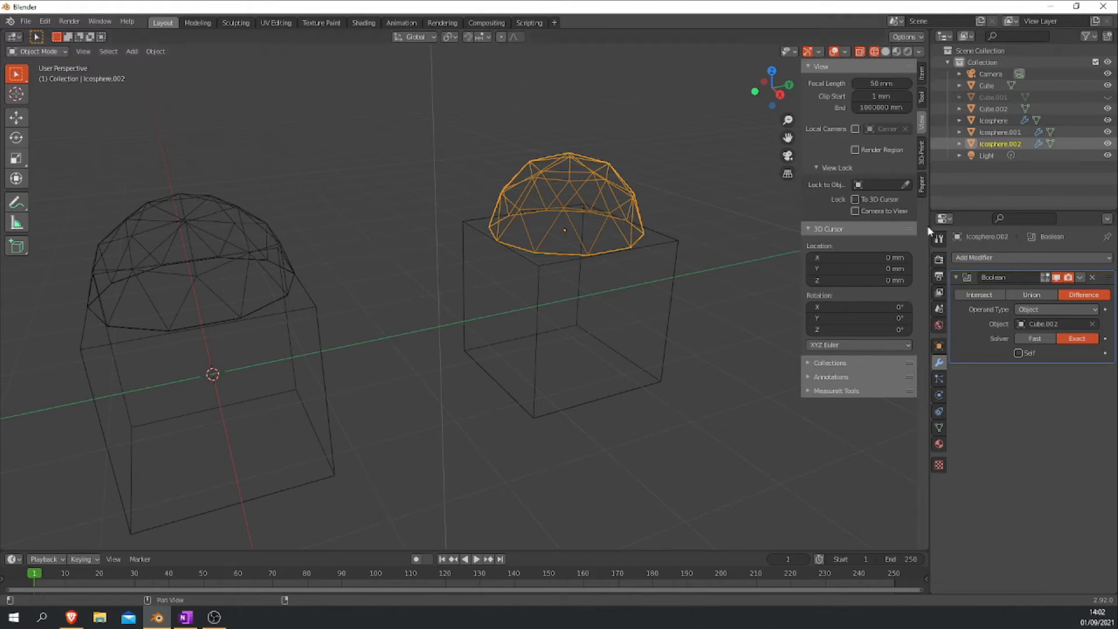
Try moving Cube.002 along the Z axis beneath its icosphere
{"action": "left_click", "coordinate": [667, 247]}
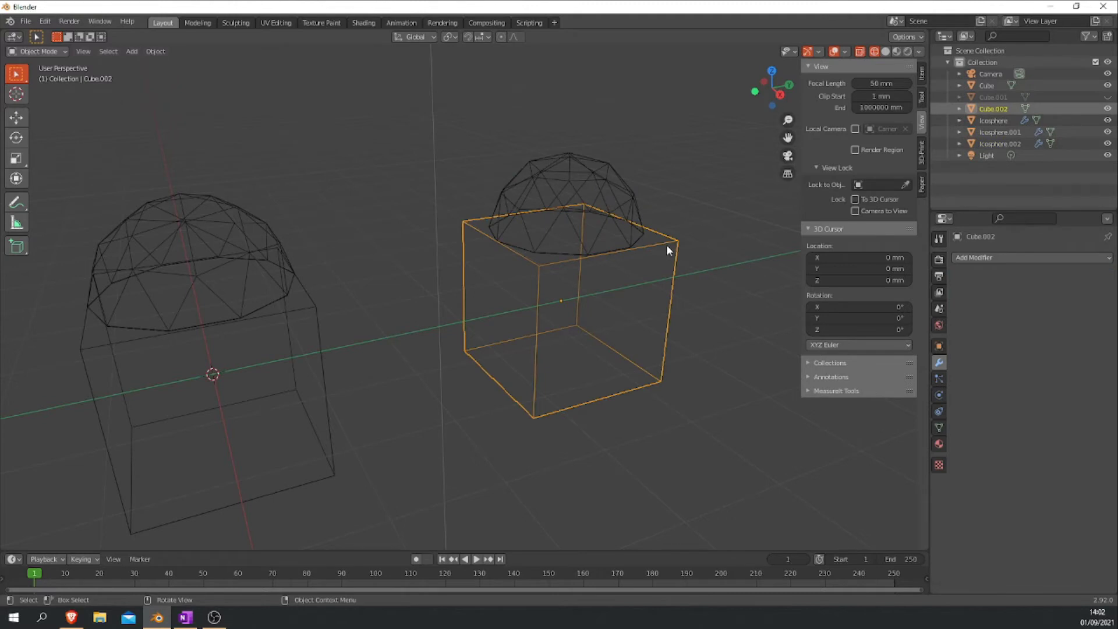
{"action": "key", "text": "g"}
{"action": "key", "text": "z"}
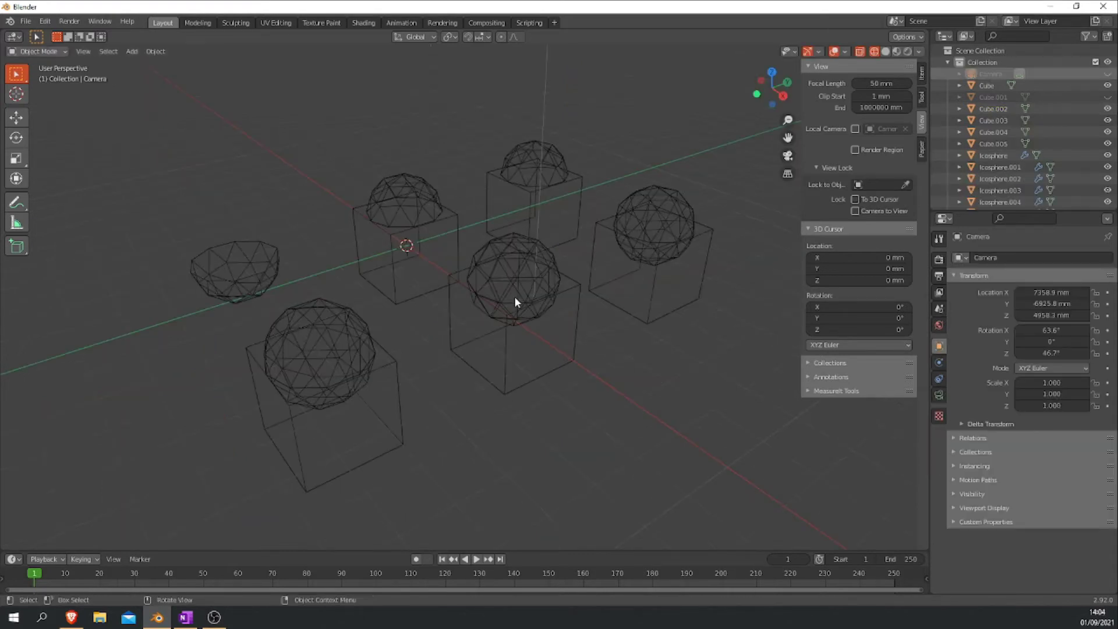
Switch the viewport to solid shading and add a Boolean Intersect modifier to Cube.005, using Icosphere.005 as the operand object
{"action": "left_click", "coordinate": [886, 51]}
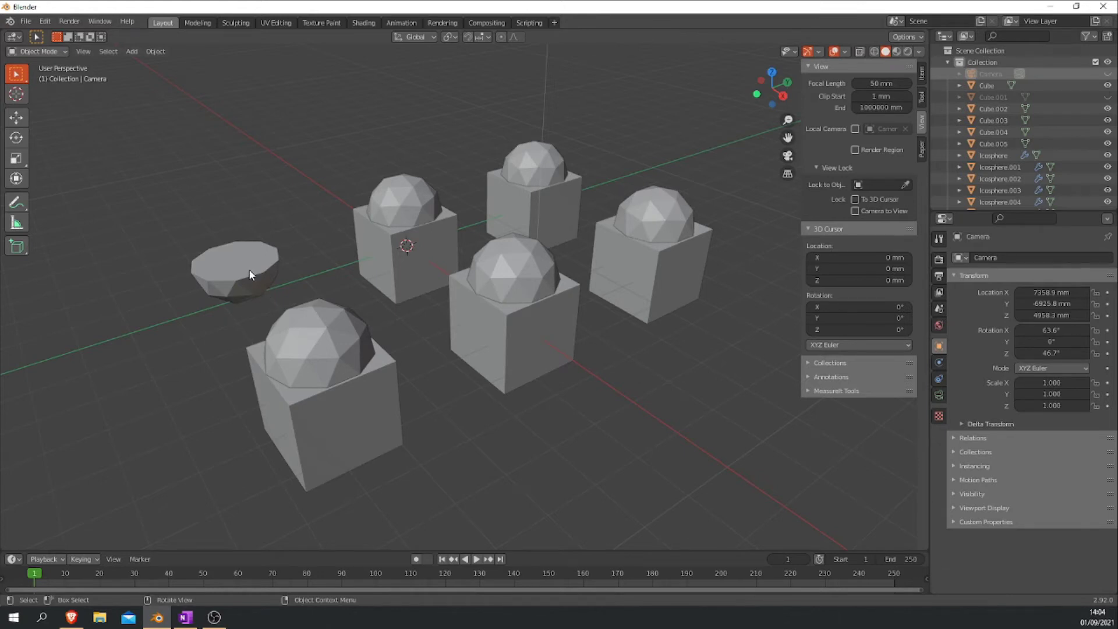
{"action": "left_click", "coordinate": [312, 425]}
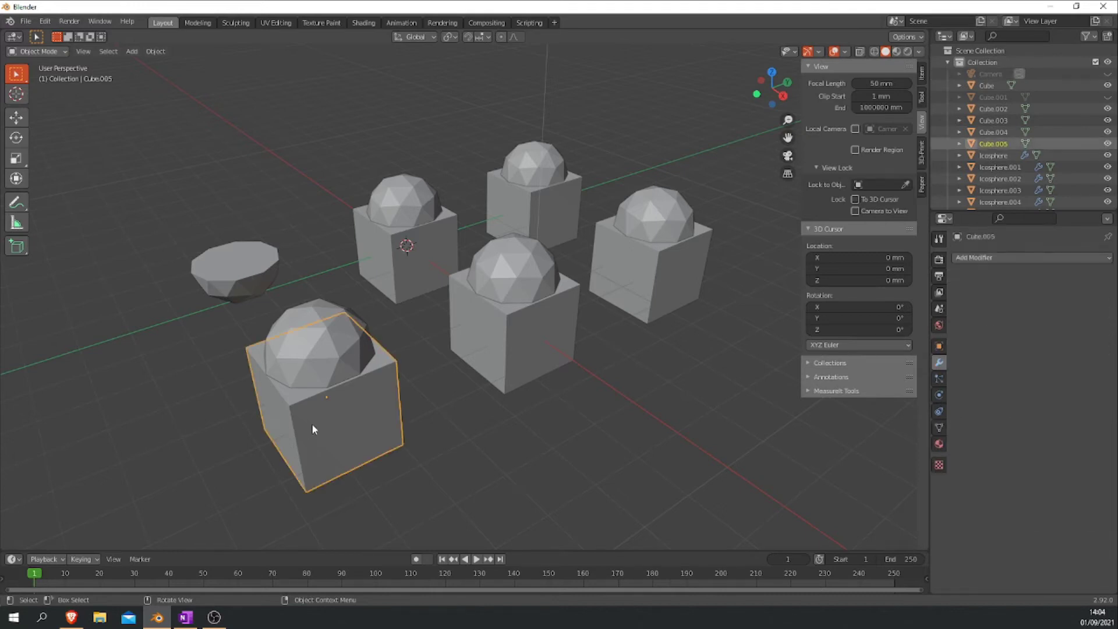
{"action": "left_click", "coordinate": [1025, 257]}
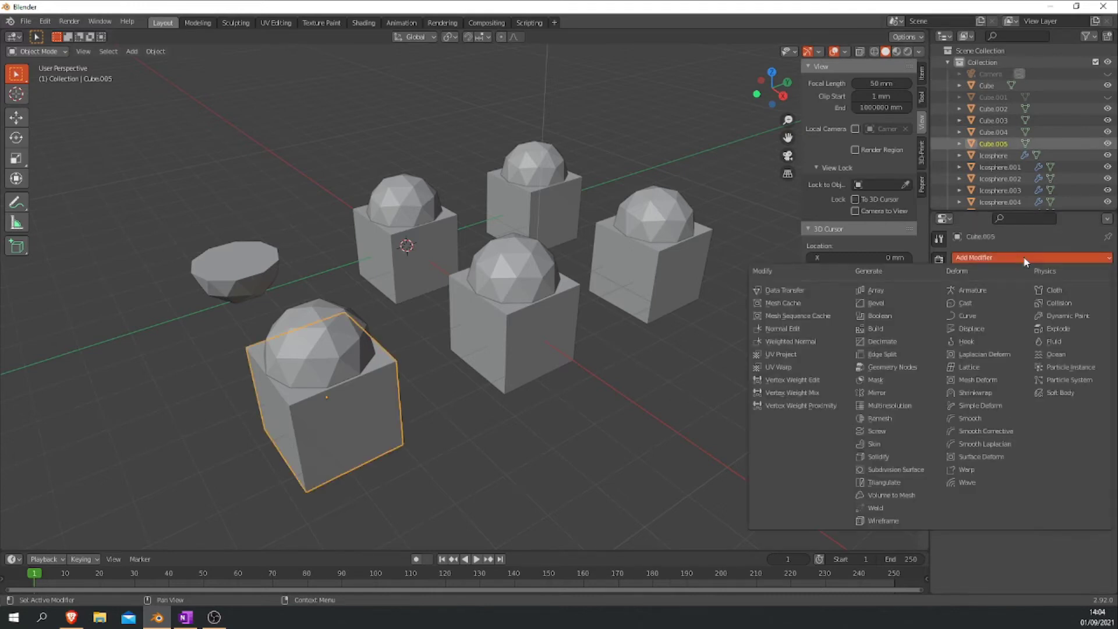
{"action": "left_click", "coordinate": [900, 322]}
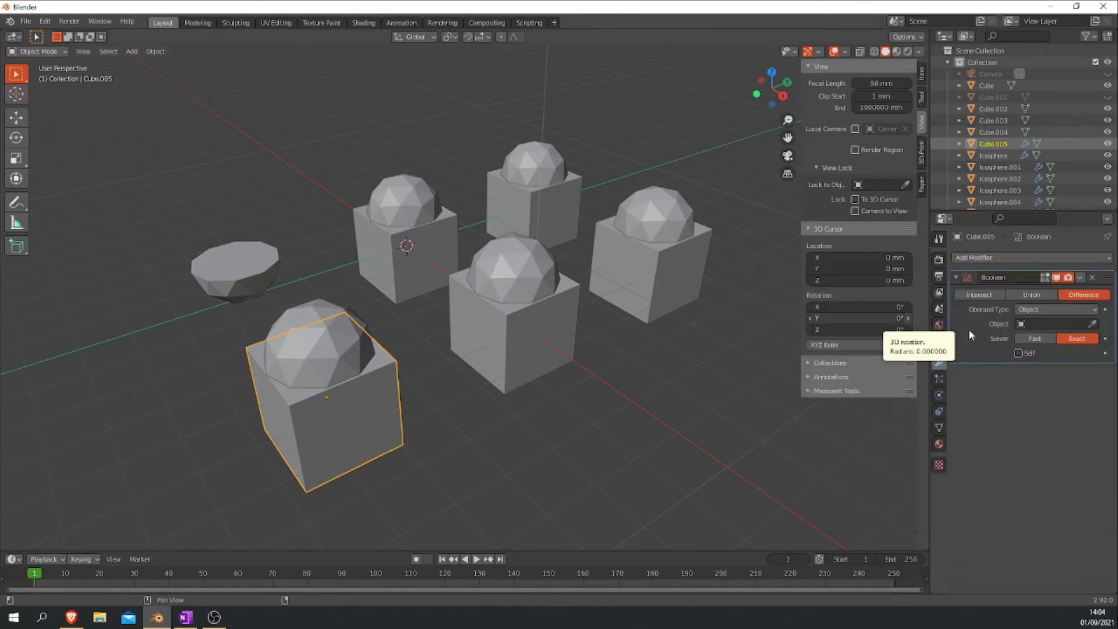
{"action": "left_click", "coordinate": [968, 295]}
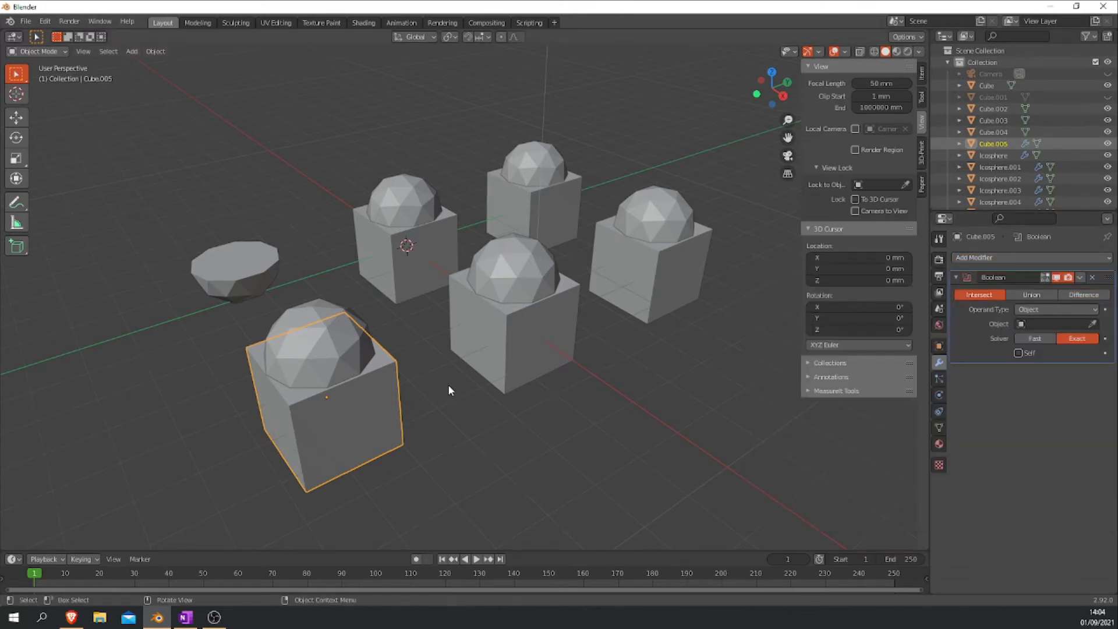
{"action": "left_click", "coordinate": [1094, 324]}
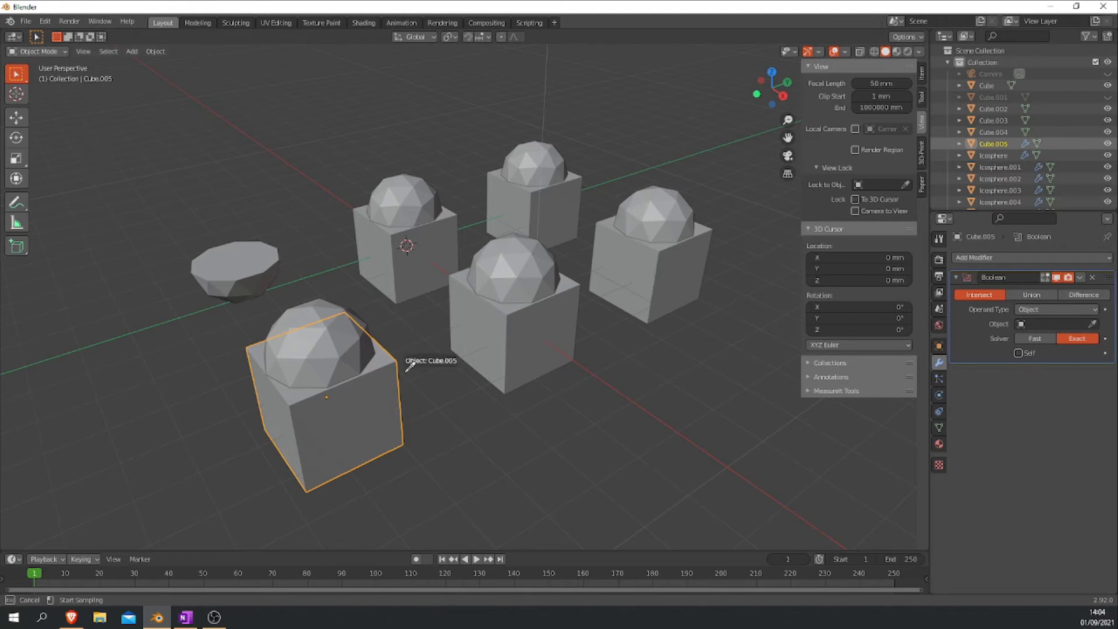
{"action": "left_click", "coordinate": [343, 338]}
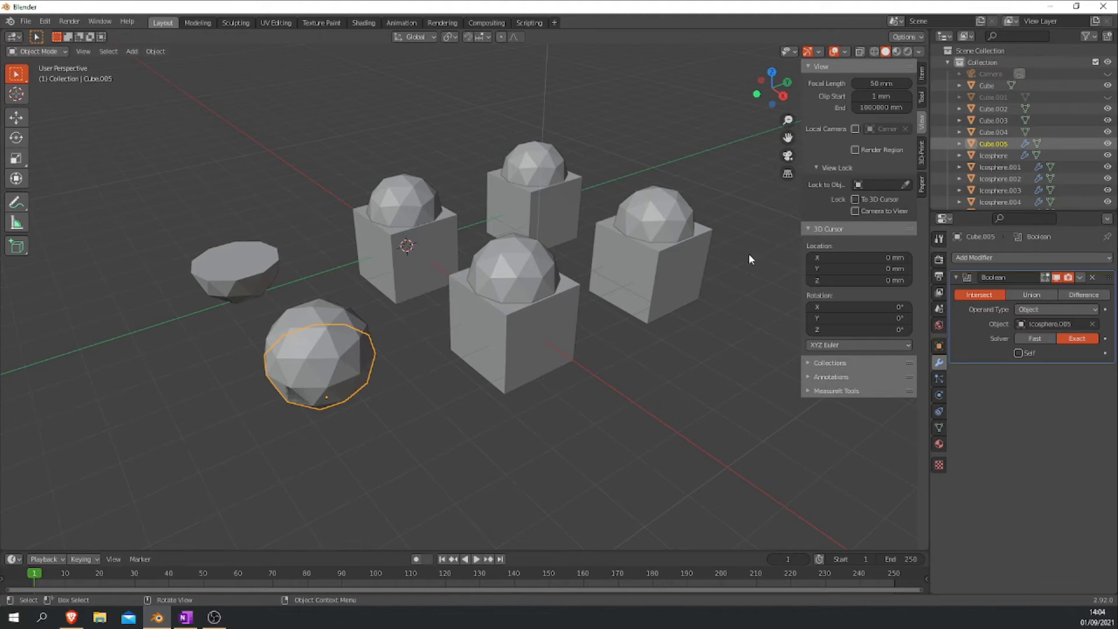
Hide Icosphere.005 and examine the intersection shape of Cube.005 from several angles
{"action": "left_click", "coordinate": [1108, 145]}
{"action": "middle_click_drag", "start_coordinate": [505, 330], "coordinate": [518, 310]}
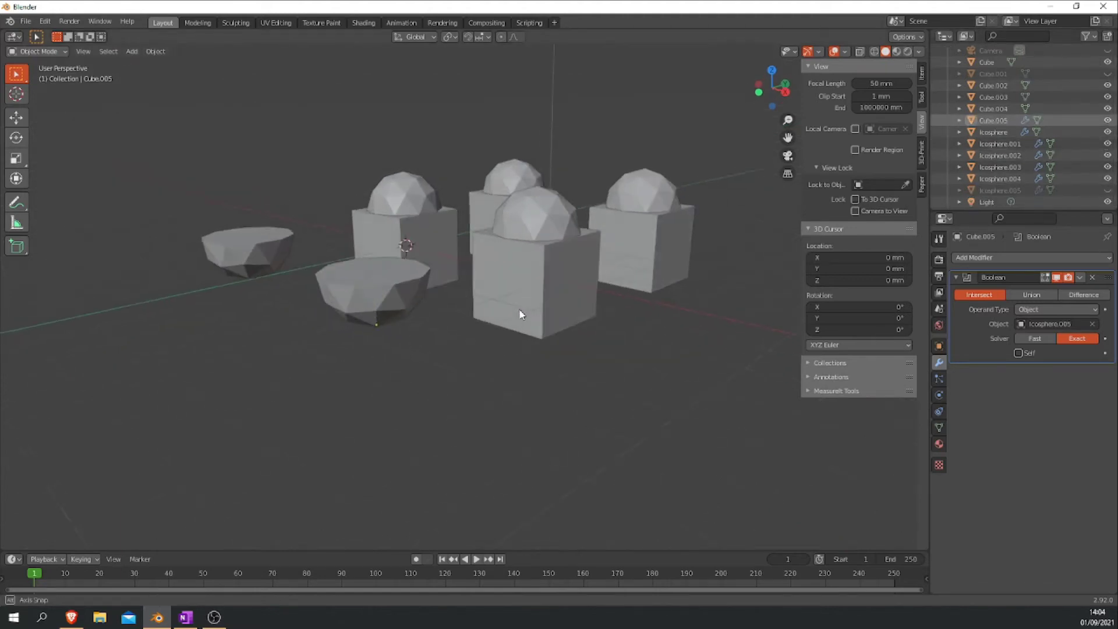
{"action": "scroll", "coordinate": [363, 317], "scroll_direction": "up", "scroll_amount": 1}
{"action": "scroll", "coordinate": [363, 323], "scroll_direction": "up", "scroll_amount": 3}
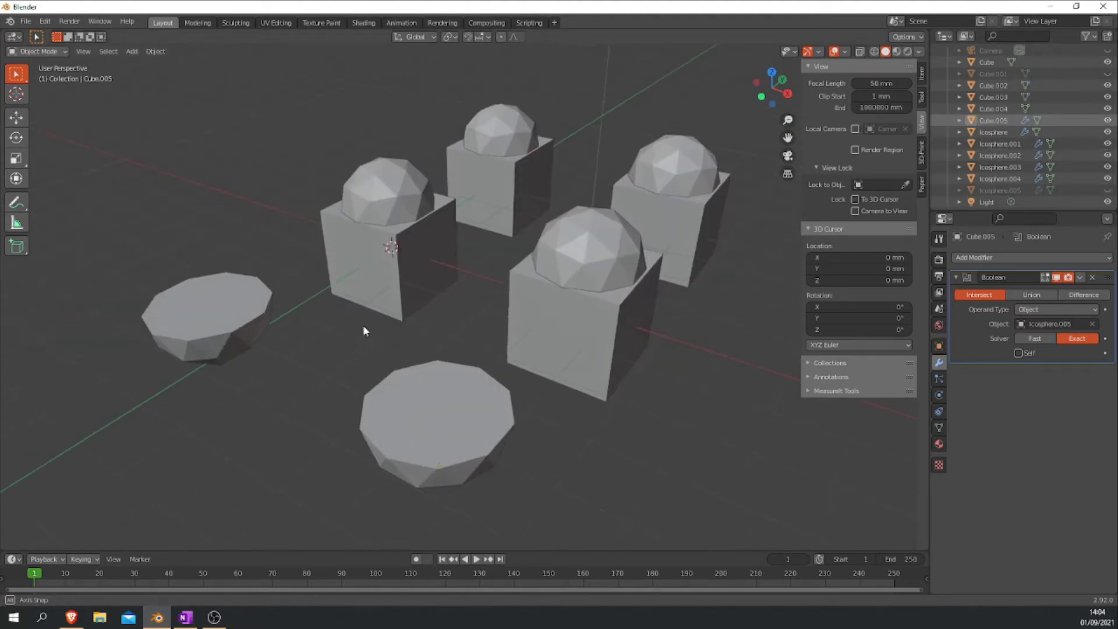
{"action": "middle_click_drag", "start_coordinate": [363, 330], "coordinate": [372, 338]}
{"action": "middle_click_drag", "start_coordinate": [445, 415], "coordinate": [249, 366]}
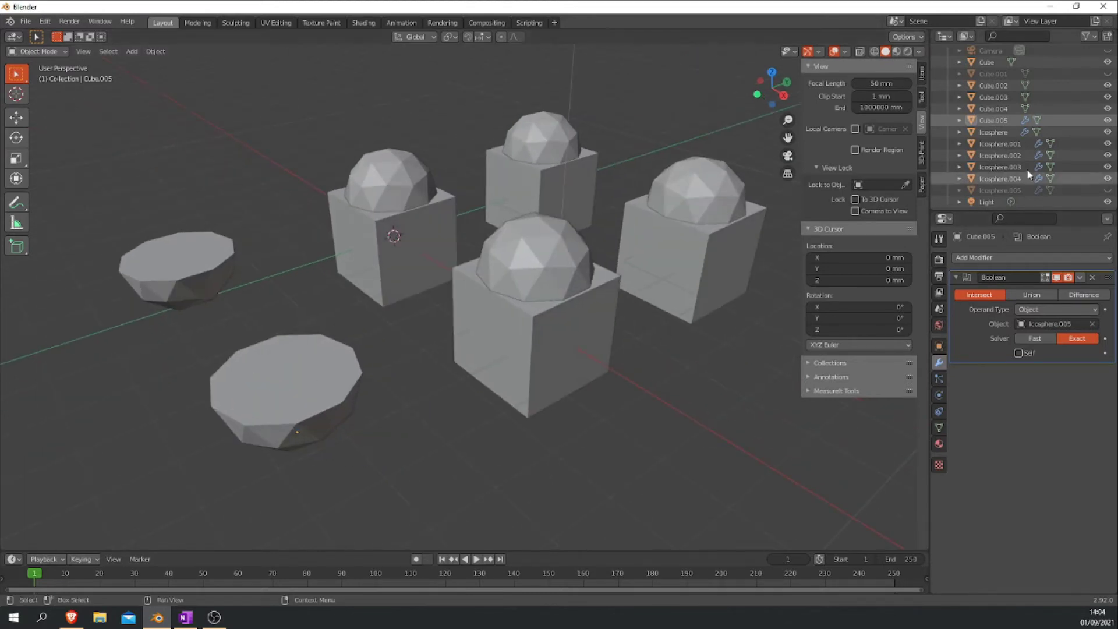
Unhide Icosphere.005 and scale it up uniformly by a factor of about 1.23
{"action": "left_click", "coordinate": [1107, 191]}
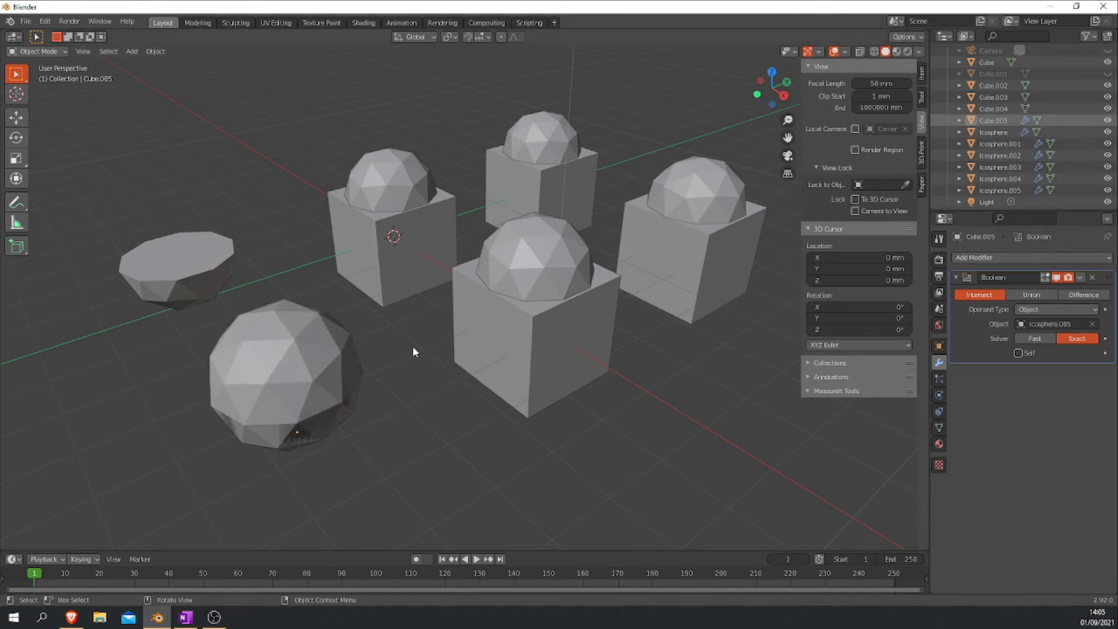
{"action": "left_click", "coordinate": [348, 371]}
{"action": "key", "text": "s"}
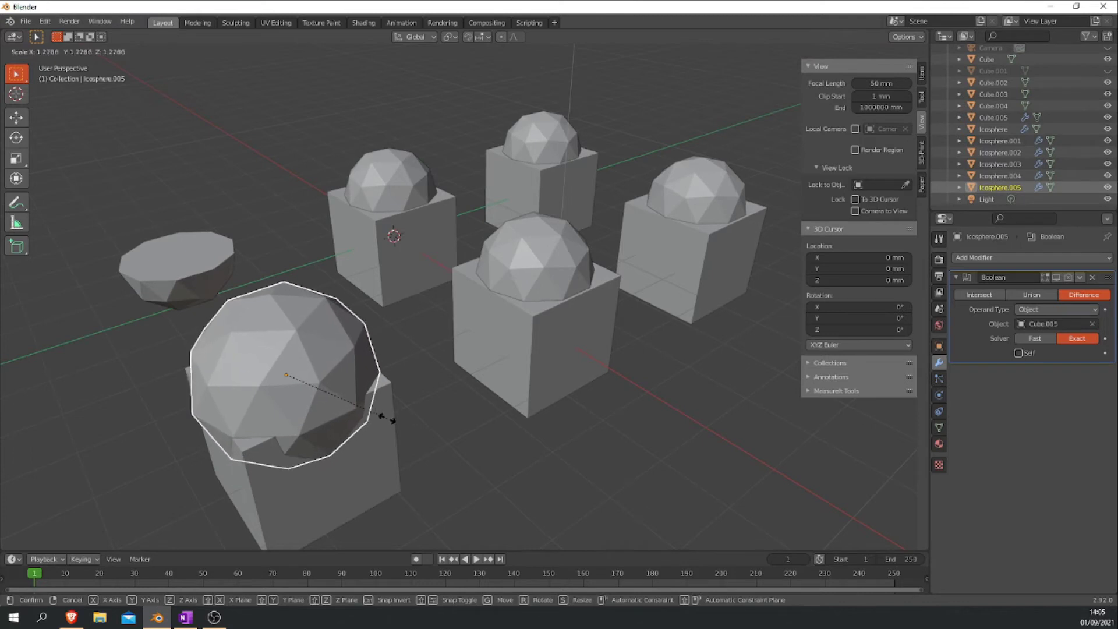
{"action": "left_click", "coordinate": [384, 419]}
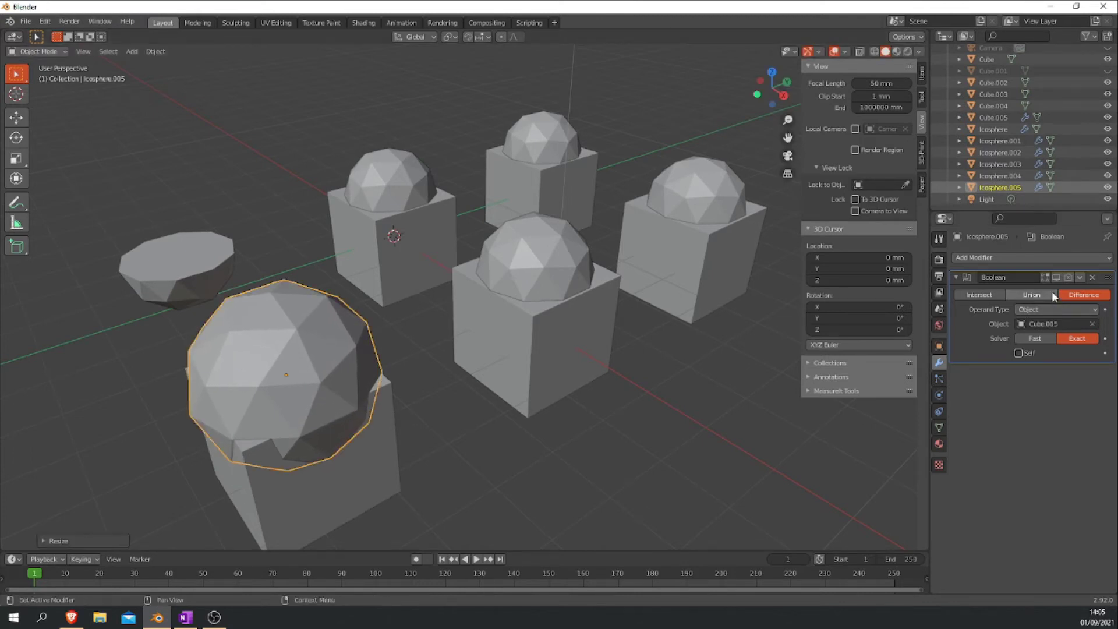
Remove the Boolean modifier from Icosphere.005, hide the sphere, and compare Cube.005's intersection shape with the other intersected object
{"action": "left_click", "coordinate": [374, 486]}
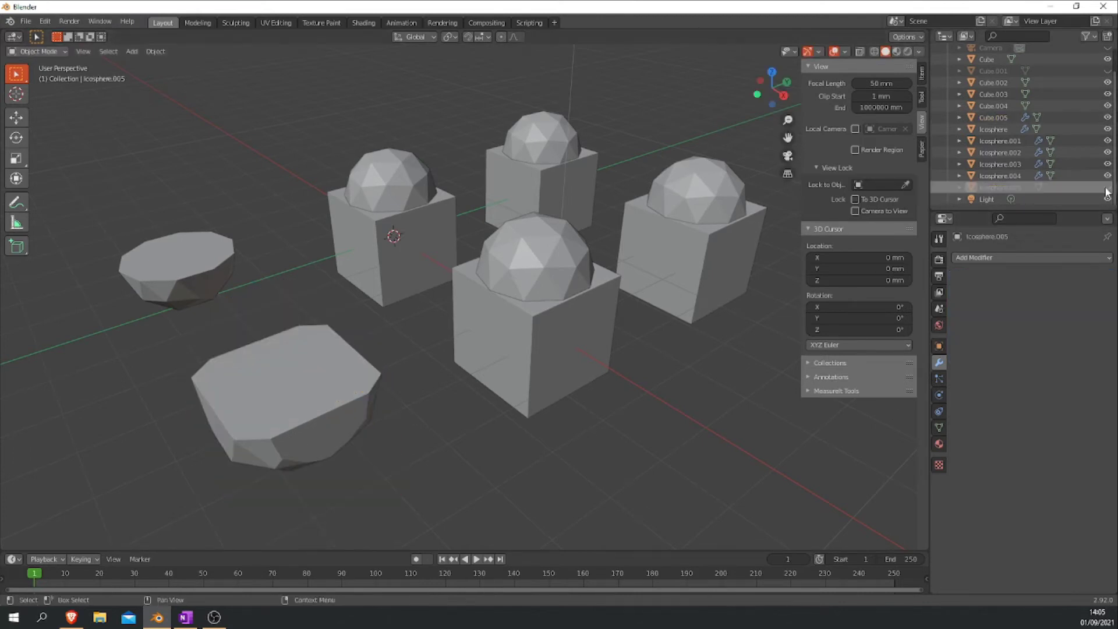
{"action": "middle_click_drag", "start_coordinate": [460, 368], "coordinate": [486, 356]}
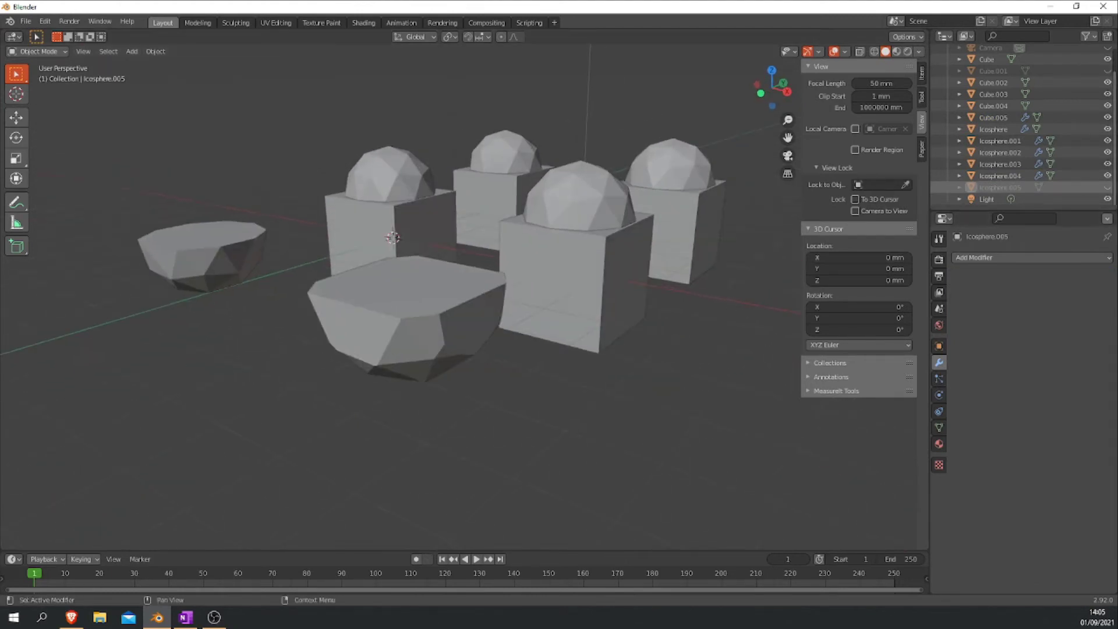
{"action": "left_click", "coordinate": [1108, 187]}
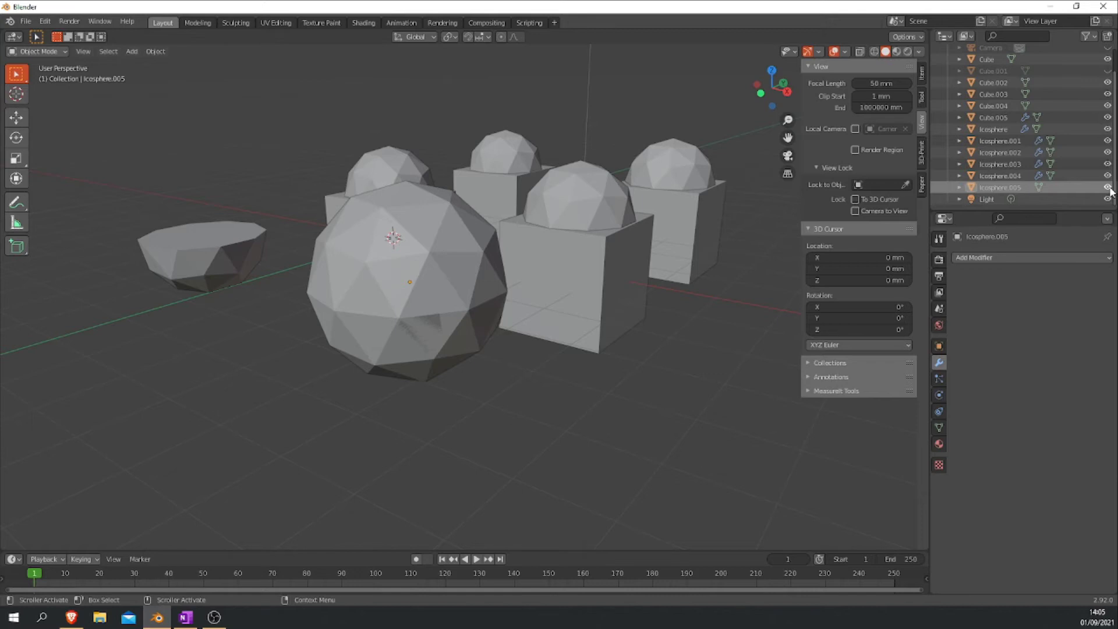
{"action": "left_click", "coordinate": [1108, 188]}
{"action": "mouse_move", "coordinate": [579, 280]}
{"action": "middle_mouse_down"}
{"action": "mouse_move", "coordinate": [608, 309]}
{"action": "mouse_move", "coordinate": [587, 288]}
{"action": "middle_mouse_up"}
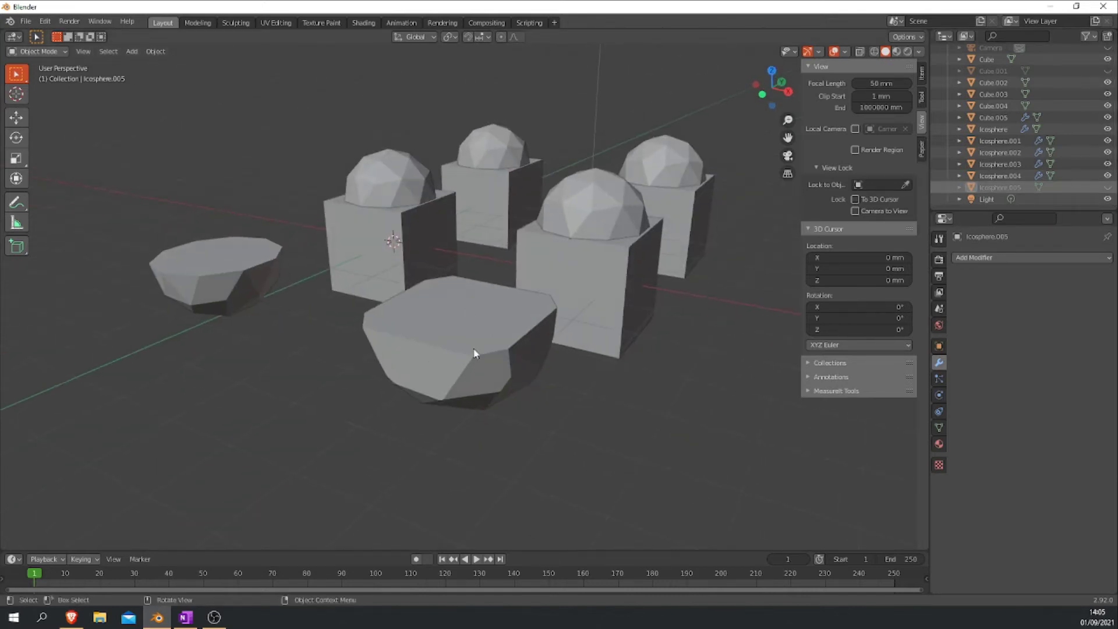
{"action": "middle_click_drag", "start_coordinate": [471, 369], "coordinate": [501, 369]}
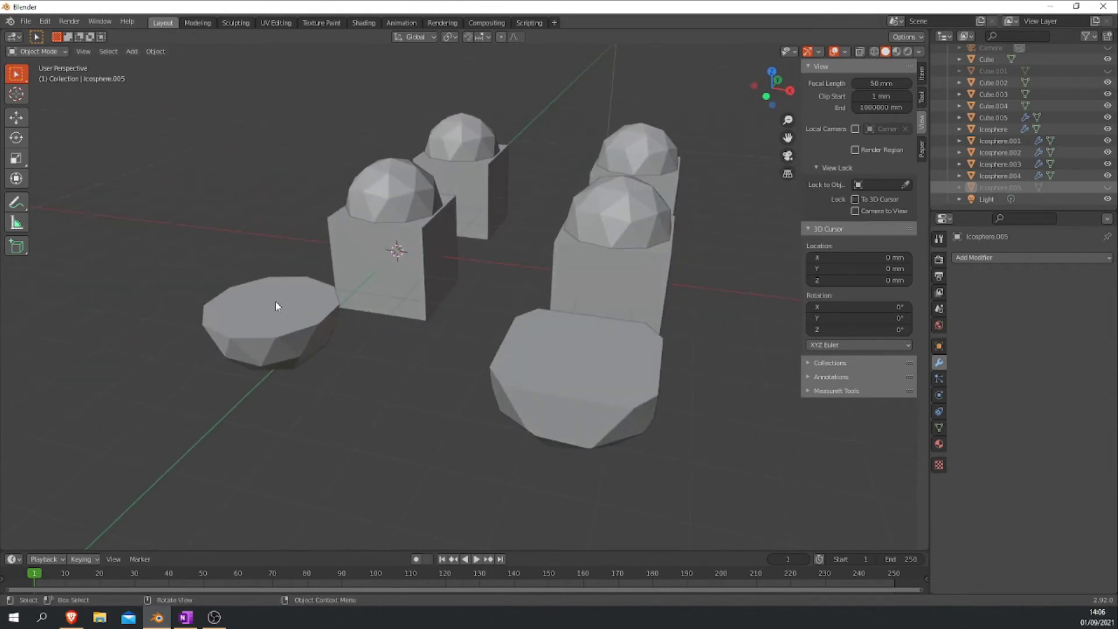
{"action": "middle_click_drag", "start_coordinate": [354, 370], "coordinate": [346, 337]}
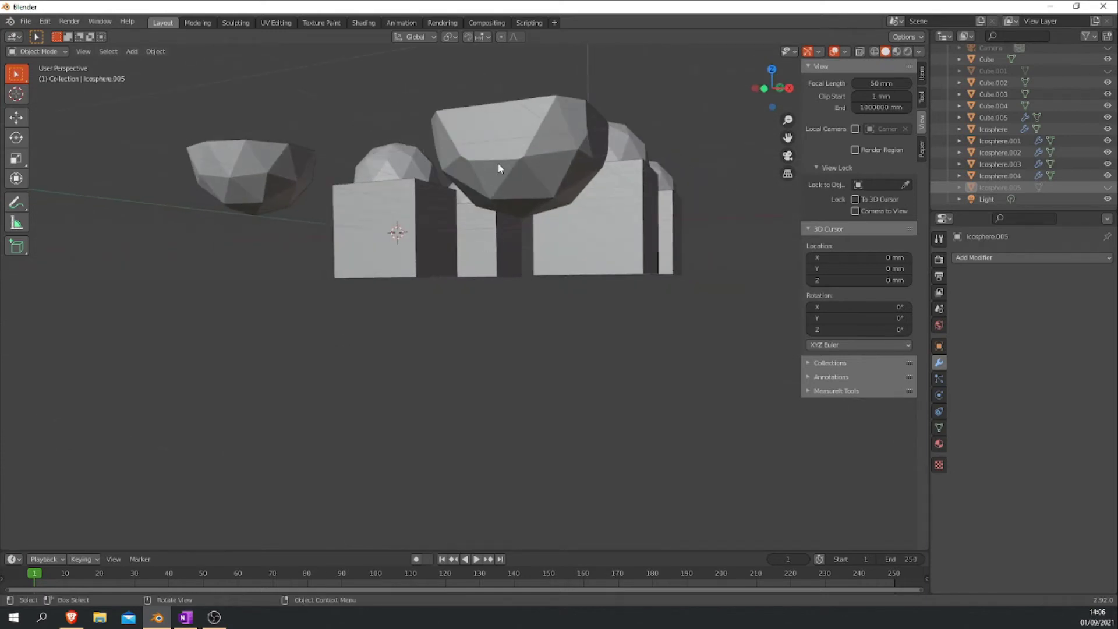
{"action": "middle_click_drag", "start_coordinate": [521, 171], "coordinate": [515, 299]}
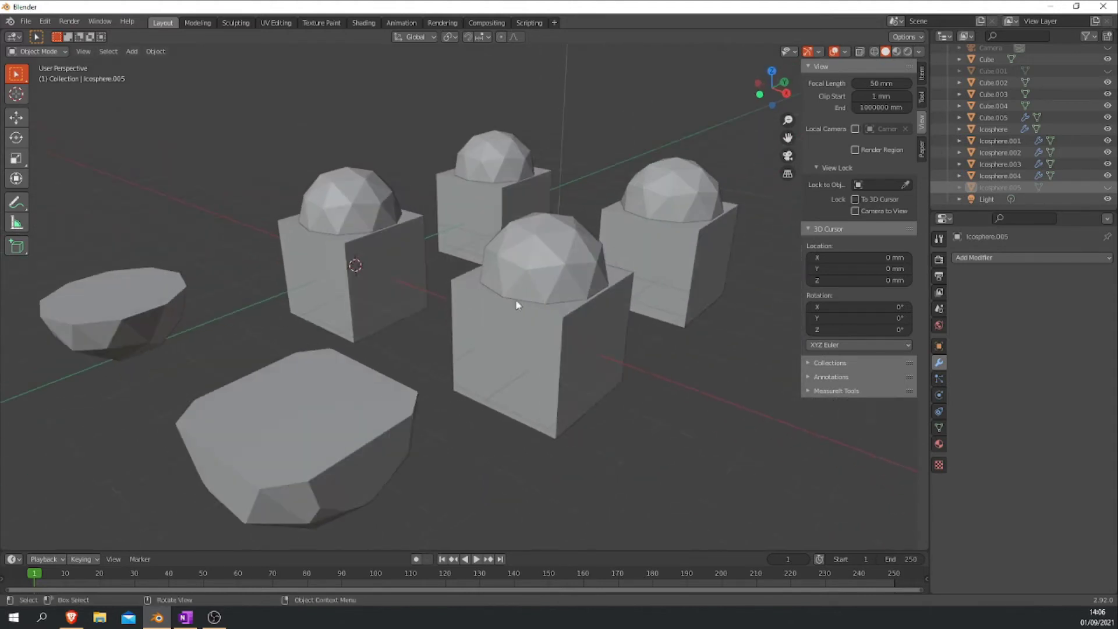
Add a Boolean Union modifier to Cube.003, using Icosphere.003 as the operand object, and deselect the cube
{"action": "left_click", "coordinate": [546, 358]}
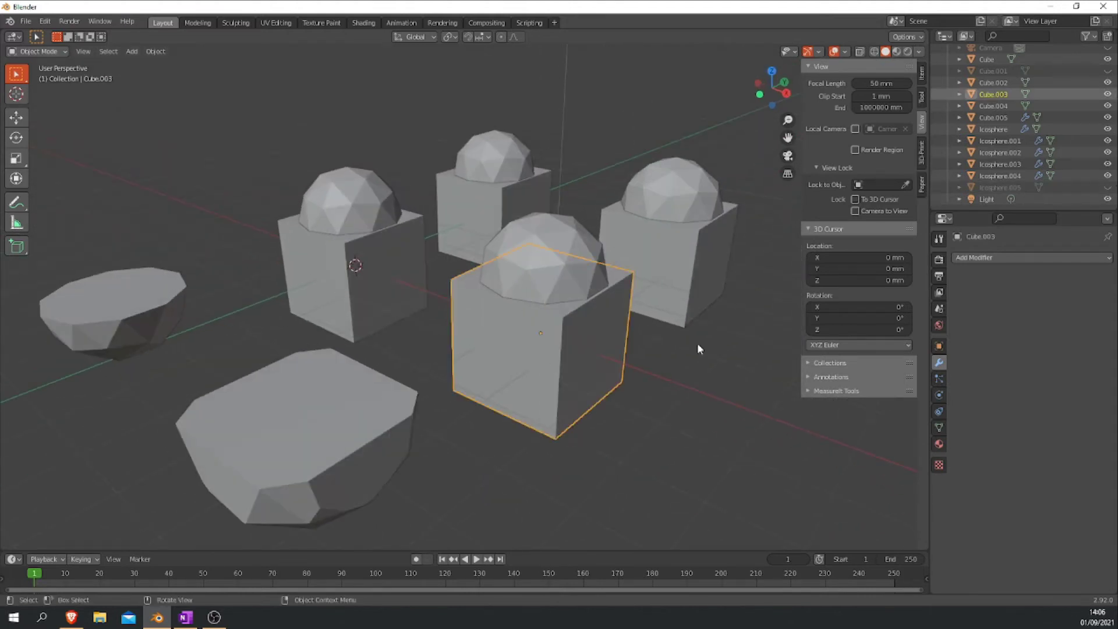
{"action": "left_click", "coordinate": [987, 262]}
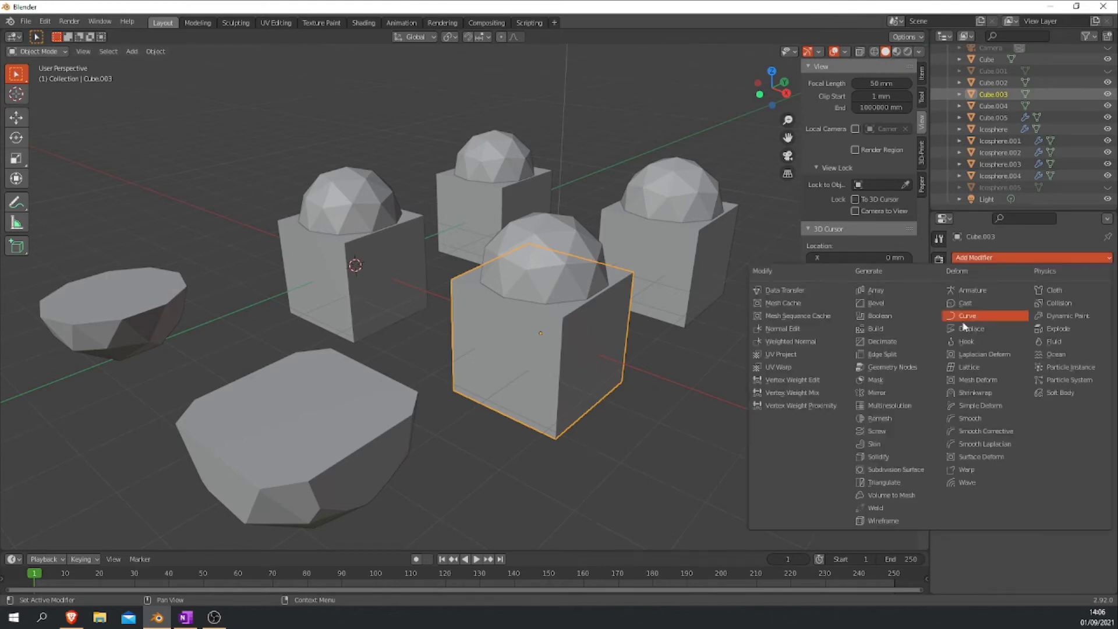
{"action": "left_click", "coordinate": [892, 317]}
{"action": "left_click", "coordinate": [1025, 293]}
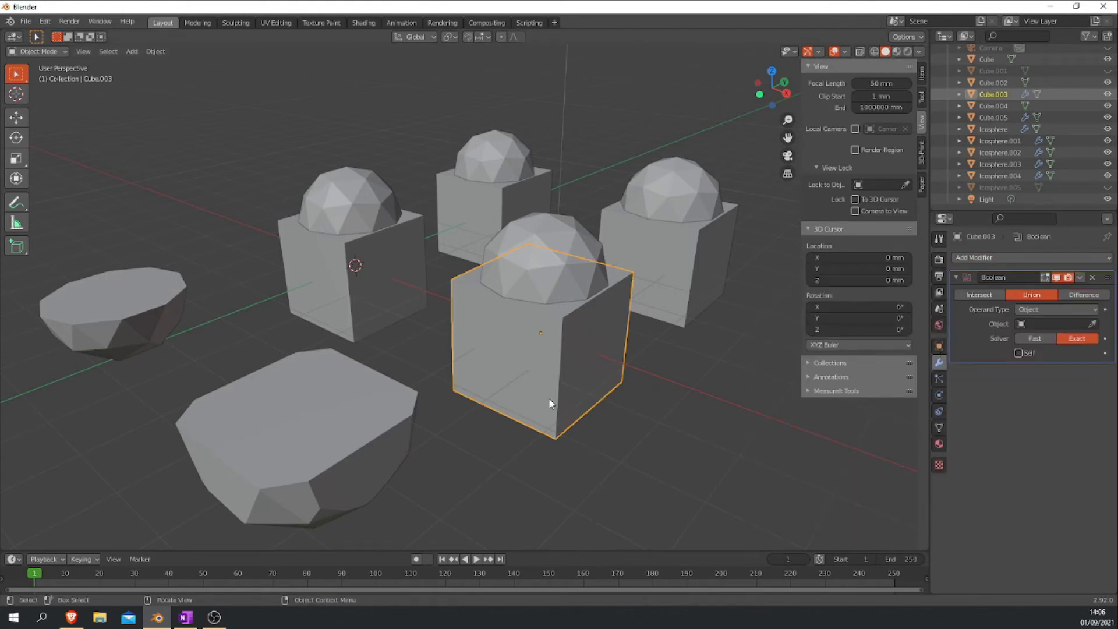
{"action": "left_click", "coordinate": [1091, 323]}
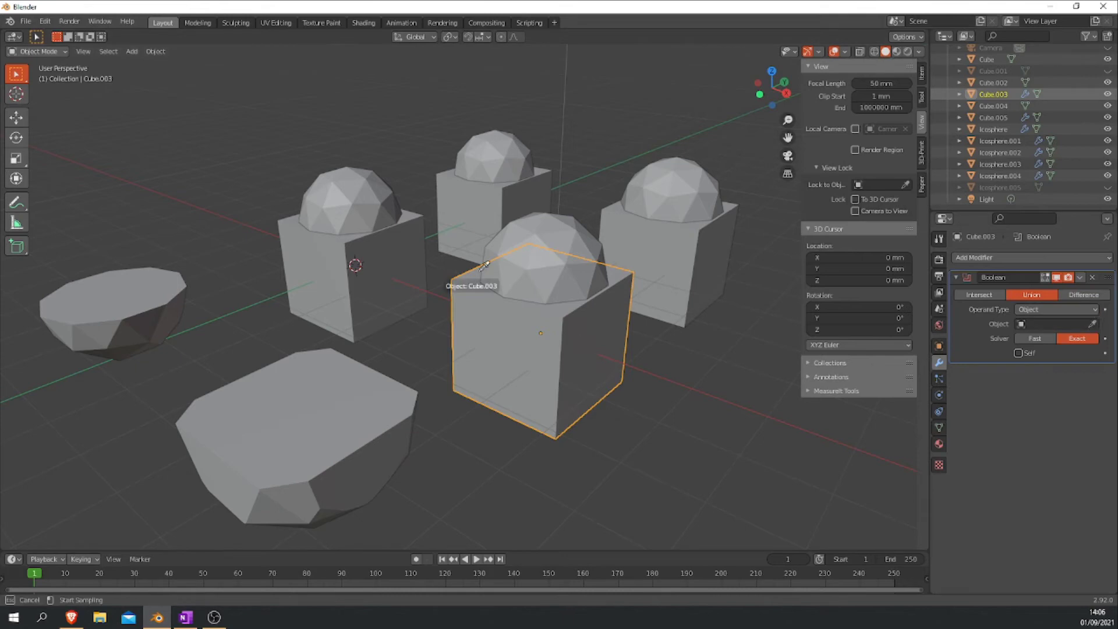
{"action": "left_click", "coordinate": [550, 230]}
{"action": "middle_click_drag", "start_coordinate": [641, 435], "coordinate": [617, 416]}
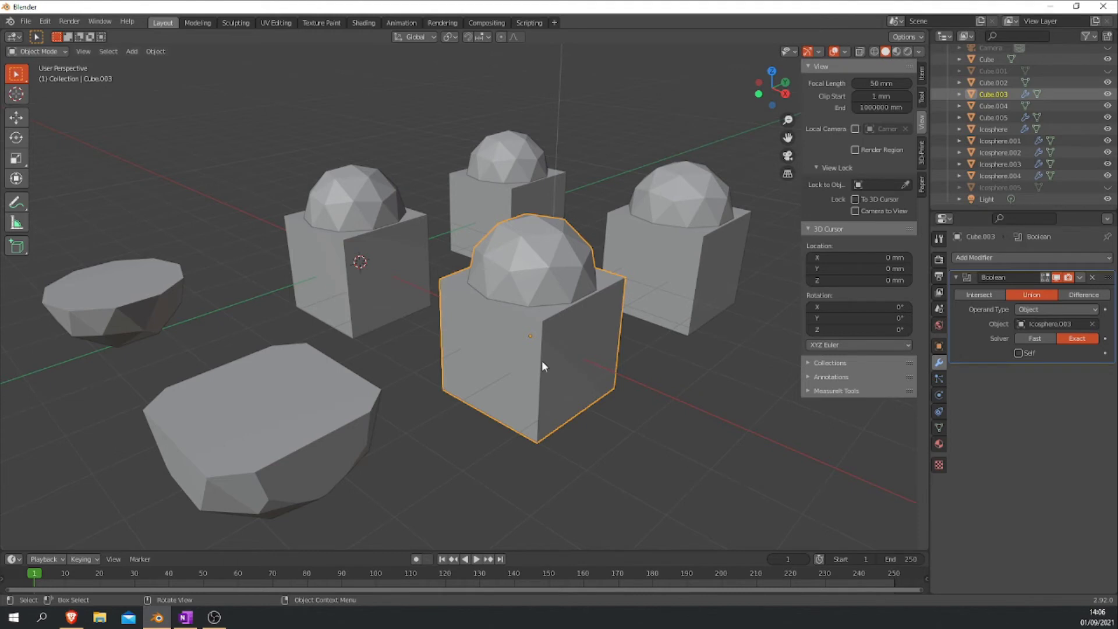
{"action": "left_click", "coordinate": [674, 347]}
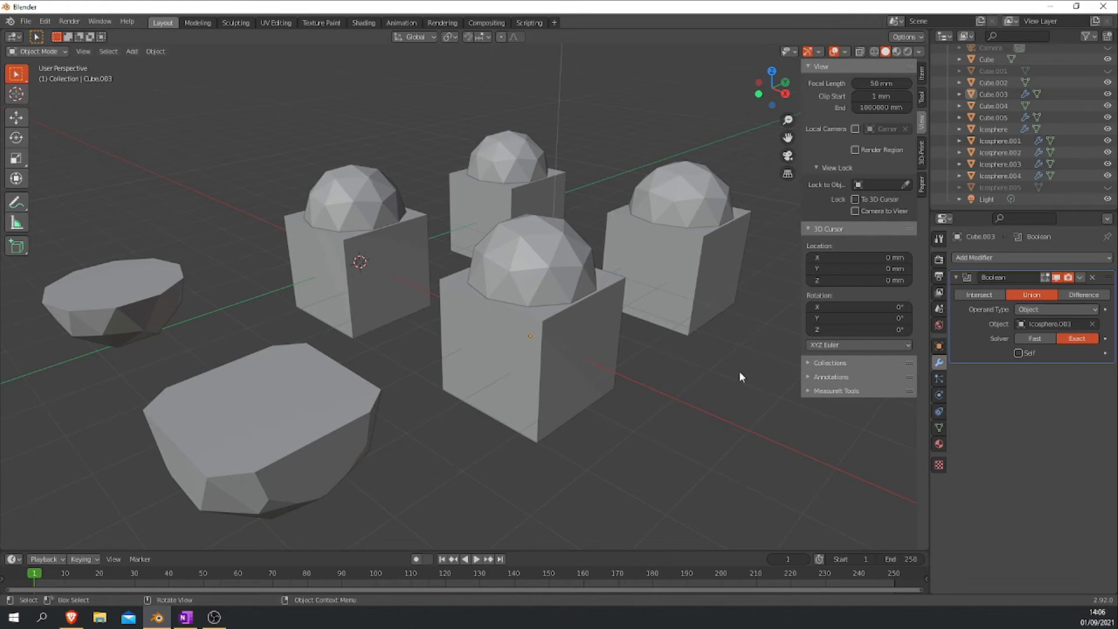
Add a Boolean Difference modifier to Cube.004, using Icosphere.004 as the operand object
{"action": "left_click", "coordinate": [679, 272]}
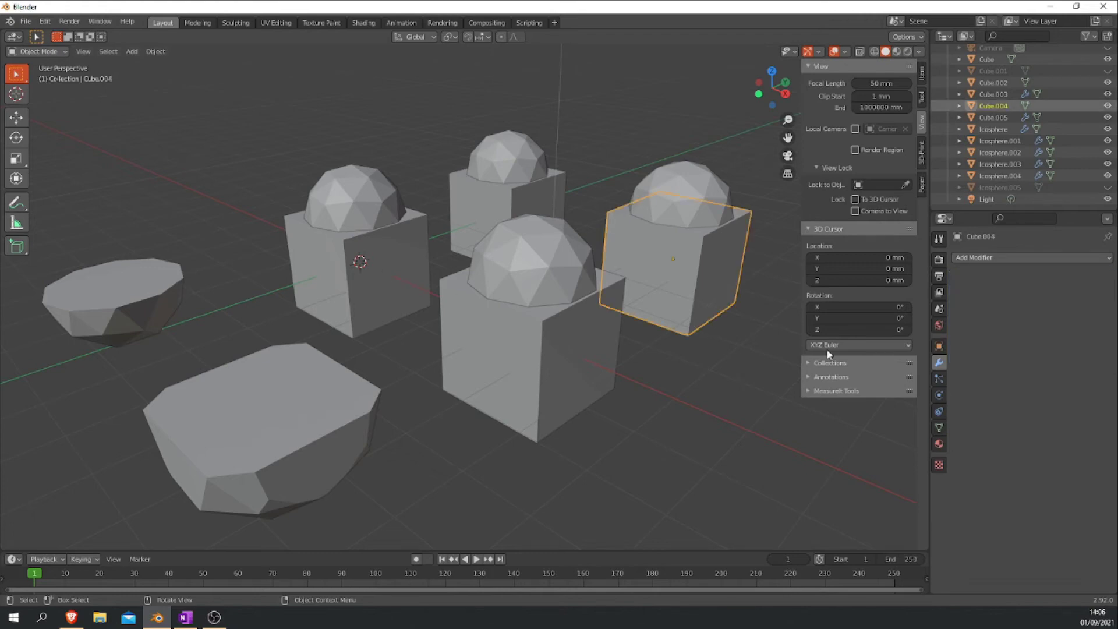
{"action": "left_click", "coordinate": [977, 259]}
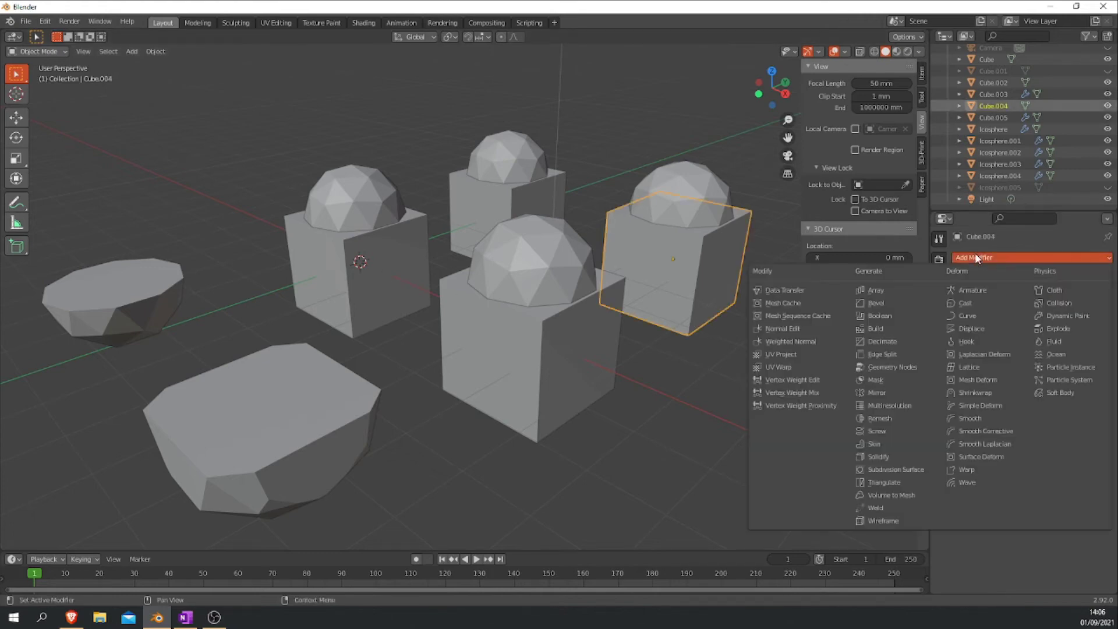
{"action": "left_click", "coordinate": [892, 315]}
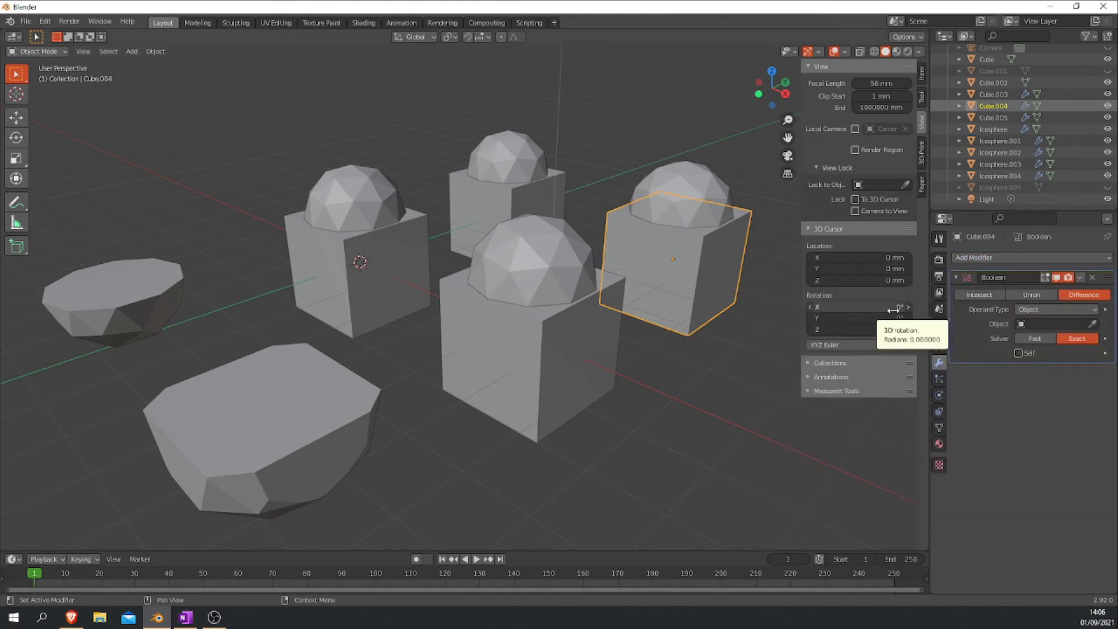
{"action": "middle_click_drag", "start_coordinate": [720, 334], "coordinate": [609, 374], "text": "shift"}
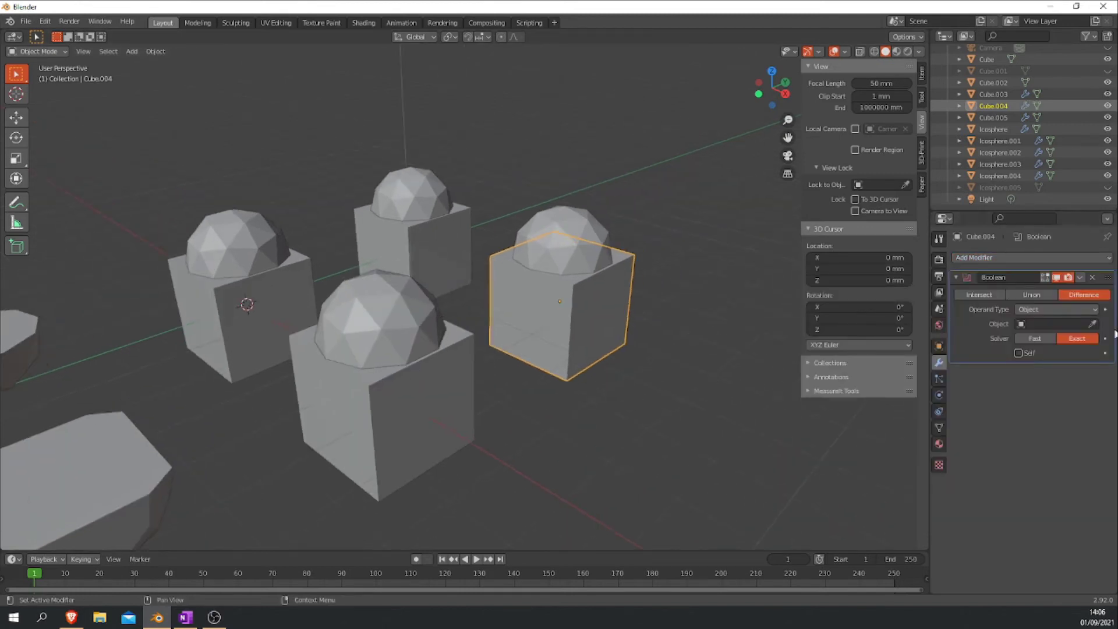
{"action": "left_click", "coordinate": [1092, 324]}
{"action": "left_click", "coordinate": [589, 232]}
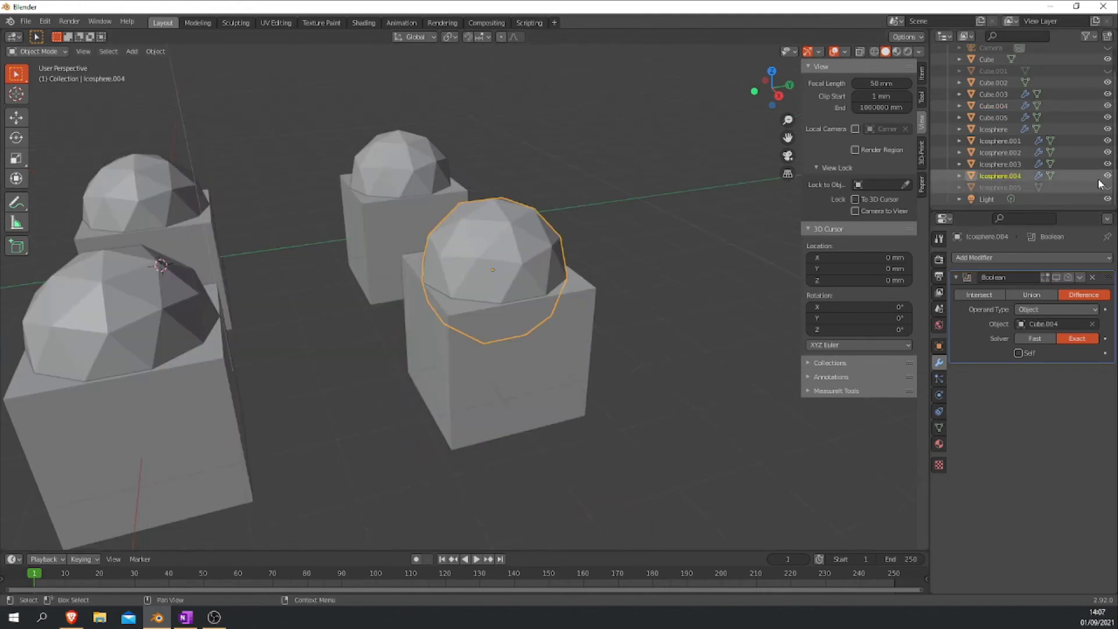
Hide Icosphere.004 and Cube.002 to compare the hollow cut into Cube.004 with the cut sphere Icosphere.002
{"action": "left_click", "coordinate": [1105, 176]}
{"action": "middle_click_drag", "start_coordinate": [548, 285], "coordinate": [600, 314]}
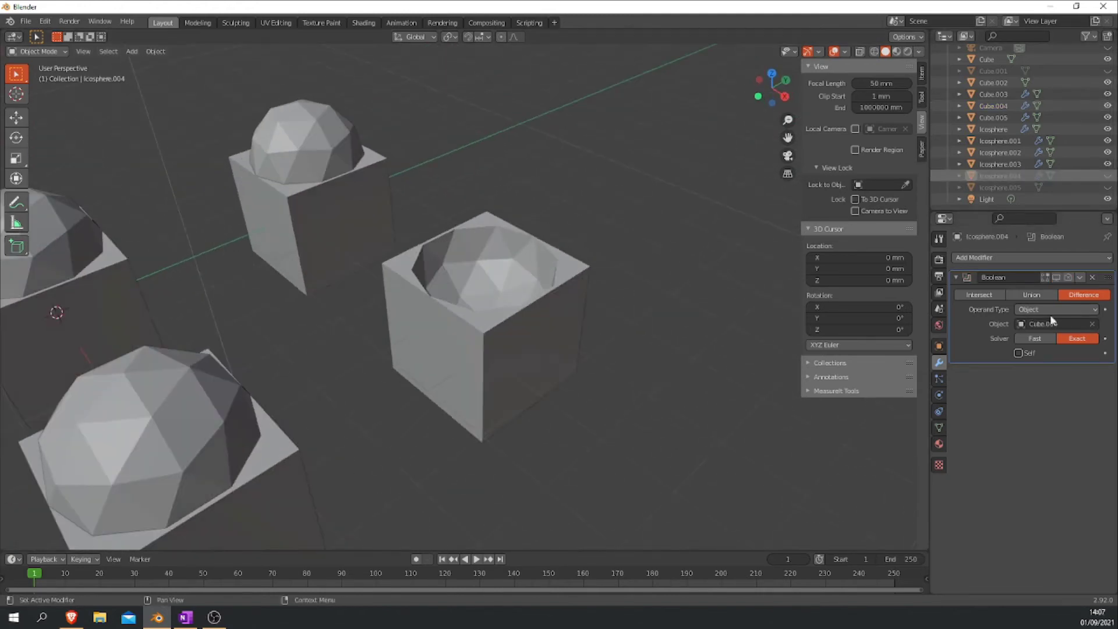
{"action": "left_click", "coordinate": [302, 159]}
{"action": "left_click", "coordinate": [305, 213]}
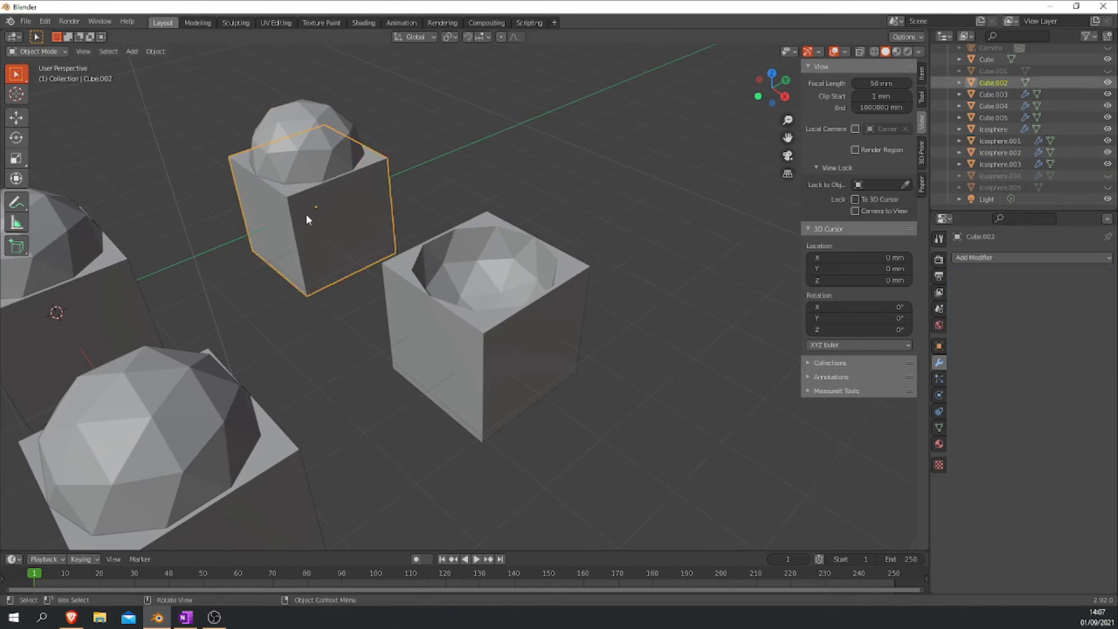
{"action": "left_click", "coordinate": [1107, 83]}
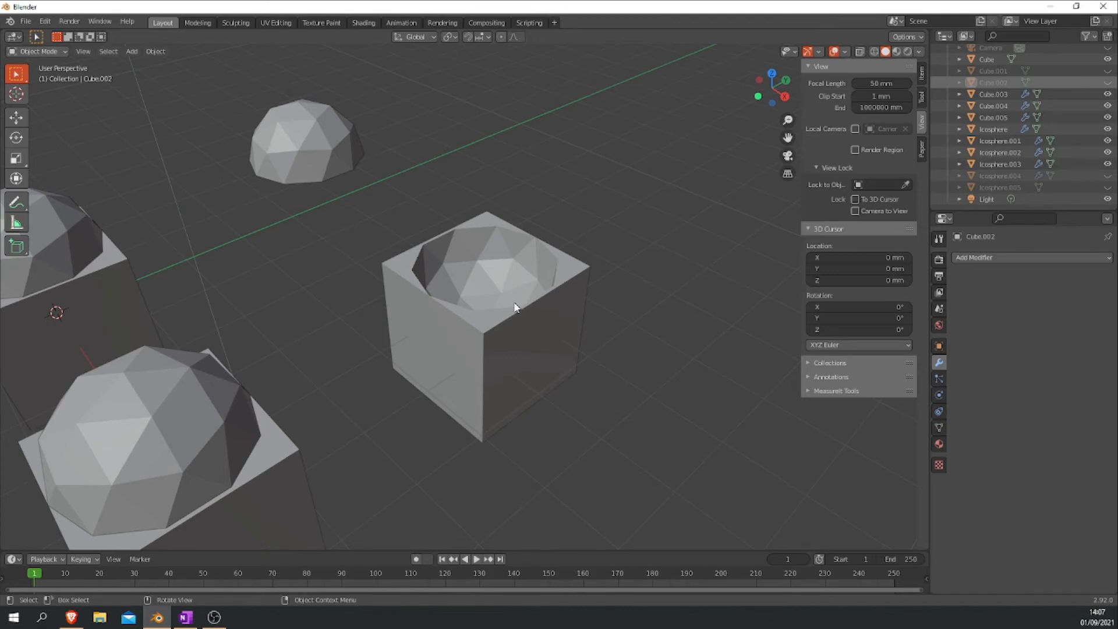
{"action": "middle_click_drag", "start_coordinate": [514, 307], "coordinate": [401, 313], "text": "shift"}
{"action": "middle_click_drag", "start_coordinate": [333, 276], "coordinate": [372, 309], "text": "shift"}
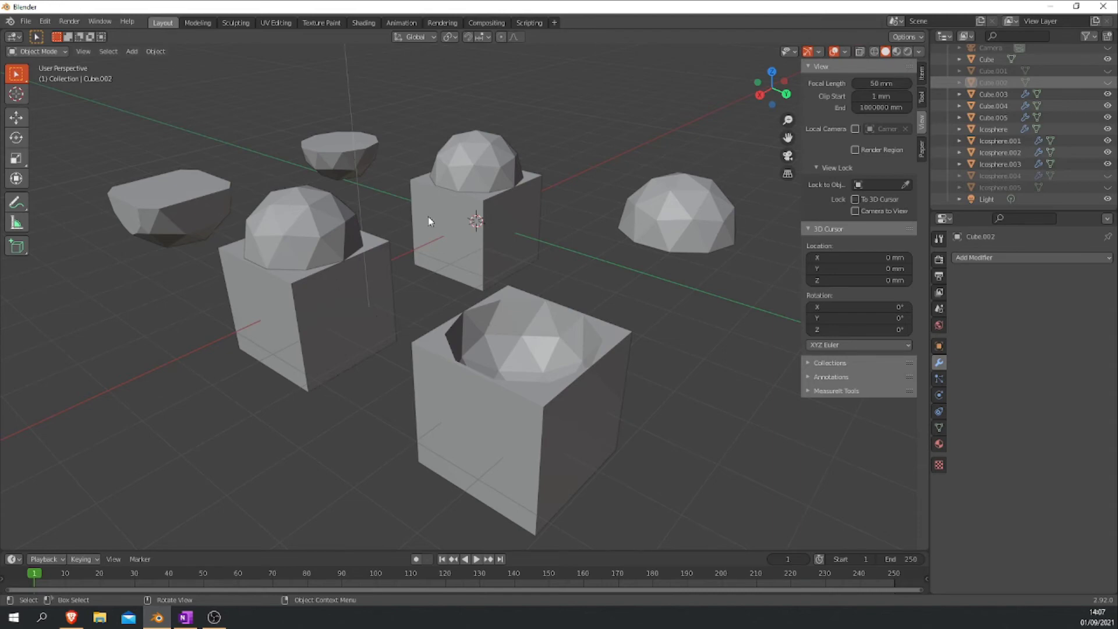
Inspect Cube.004's Boolean modifier: look through the Operand Type options and compare the Fast solver with Exact
{"action": "left_click", "coordinate": [973, 258]}
{"action": "left_click", "coordinate": [609, 369]}
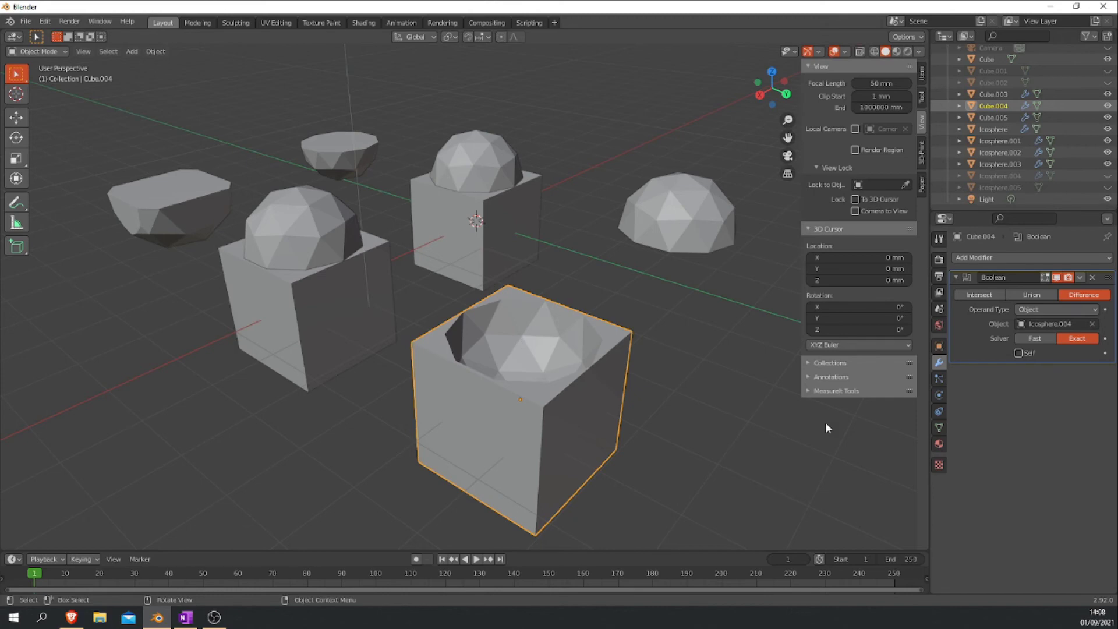
{"action": "left_click", "coordinate": [1056, 310]}
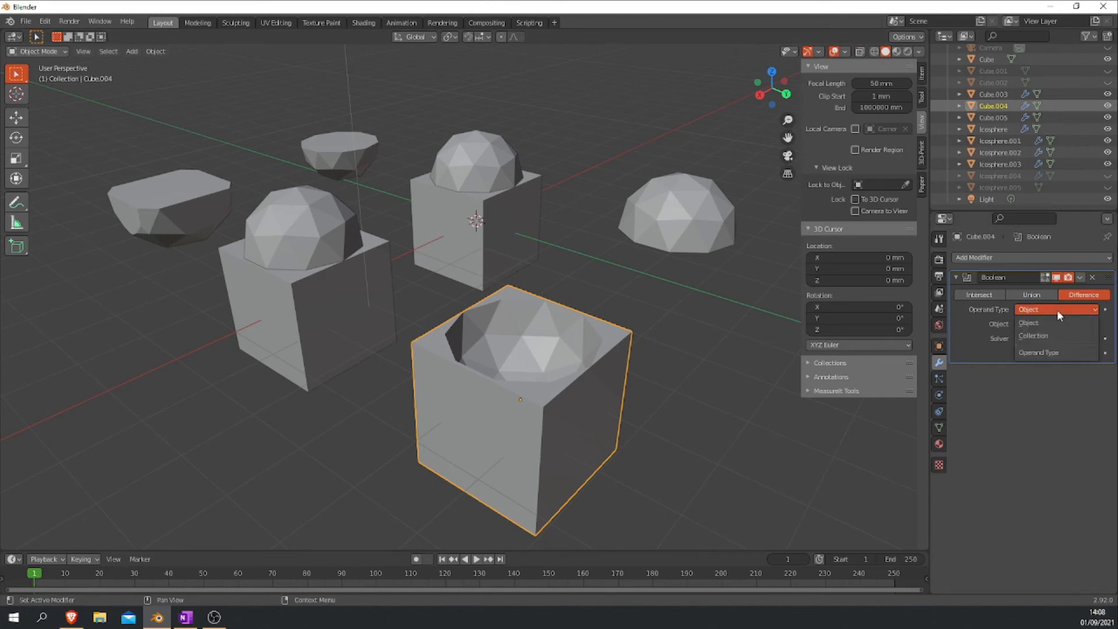
{"action": "left_click", "coordinate": [1056, 313]}
{"action": "left_click", "coordinate": [1075, 310]}
{"action": "left_click", "coordinate": [1052, 321]}
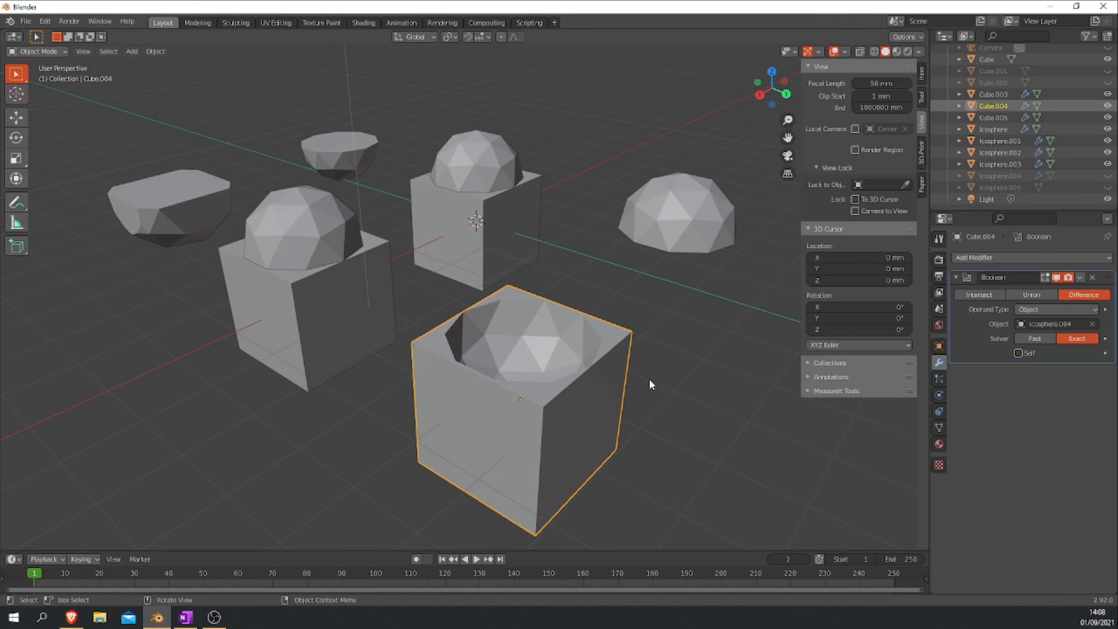
{"action": "left_click", "coordinate": [1043, 341]}
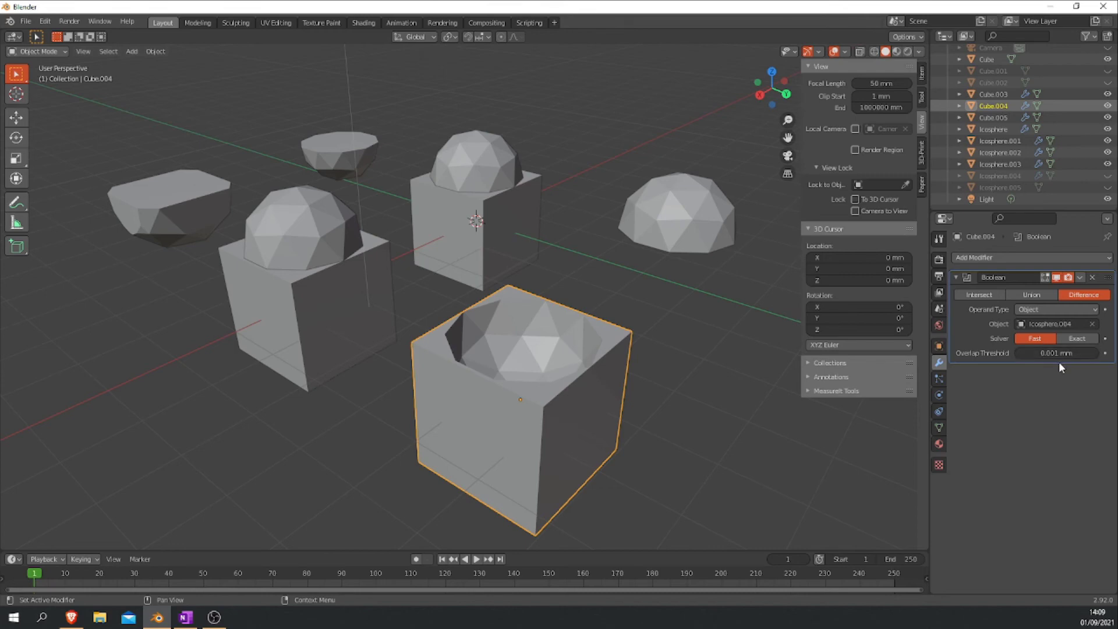
{"action": "left_click", "coordinate": [1079, 340]}
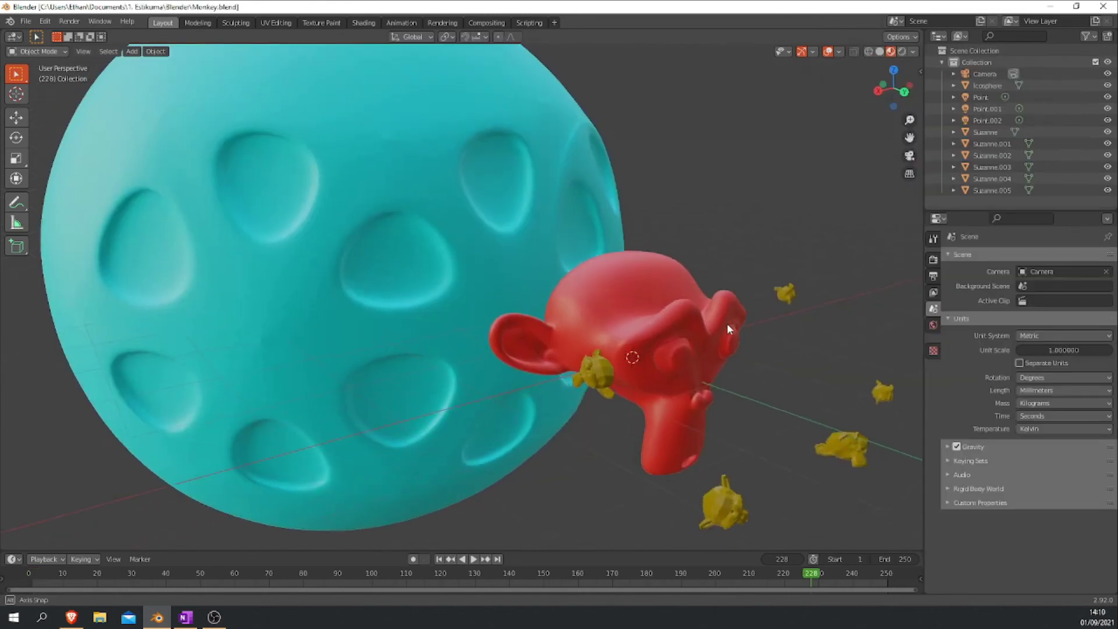
In Monkey.blend, add a cube at the red monkey head and scale it uniformly to about 0.83
{"action": "middle_click_drag", "start_coordinate": [726, 323], "coordinate": [728, 316]}
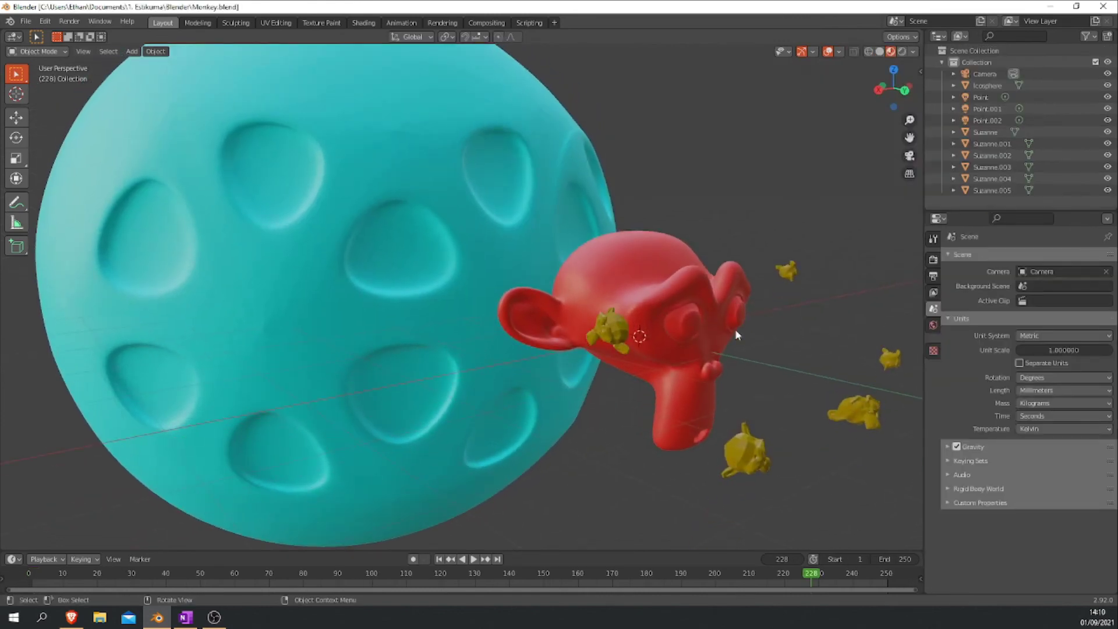
{"action": "middle_click_drag", "start_coordinate": [737, 335], "coordinate": [628, 352]}
{"action": "scroll", "coordinate": [251, 303], "scroll_direction": "down", "scroll_amount": 3}
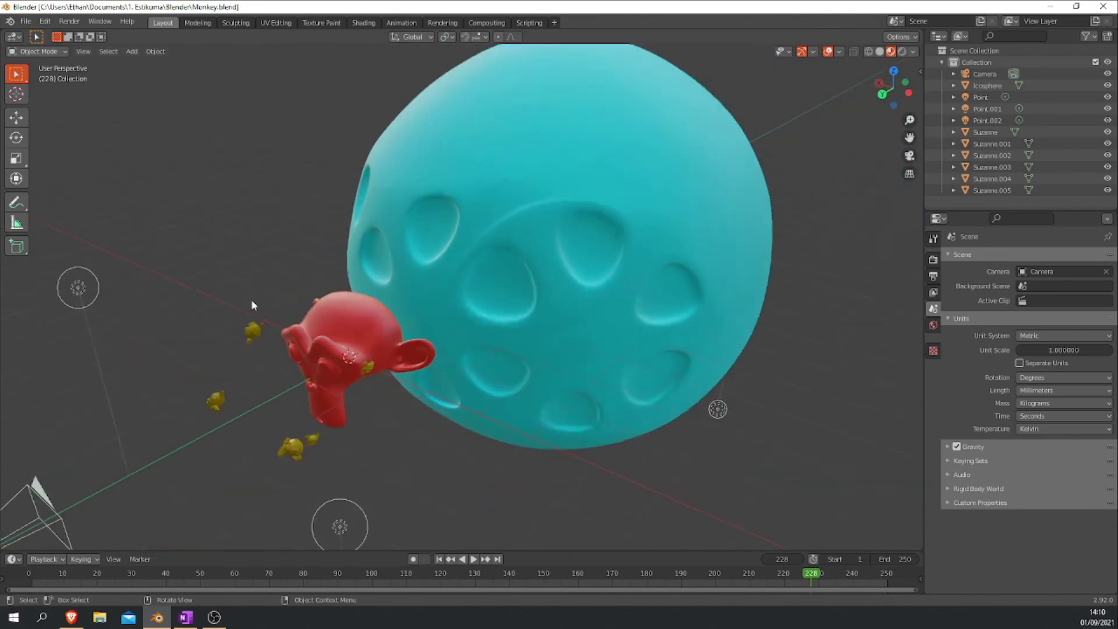
{"action": "middle_click_drag", "start_coordinate": [255, 318], "coordinate": [377, 300], "text": "shift"}
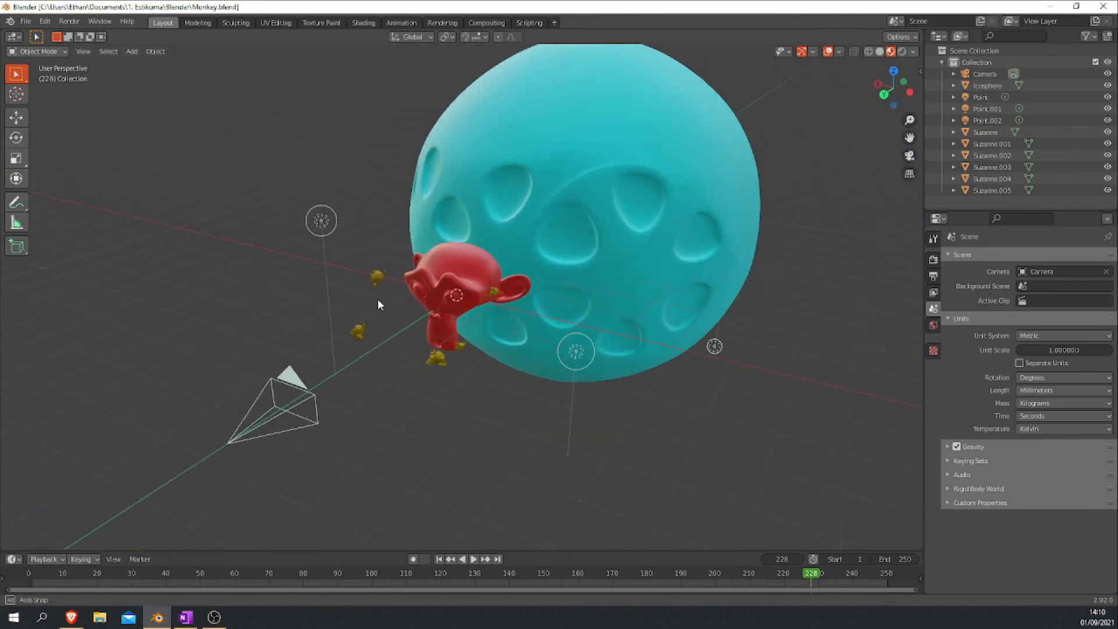
{"action": "key", "text": "shift+a"}
{"action": "mouse_move", "coordinate": [377, 300]}
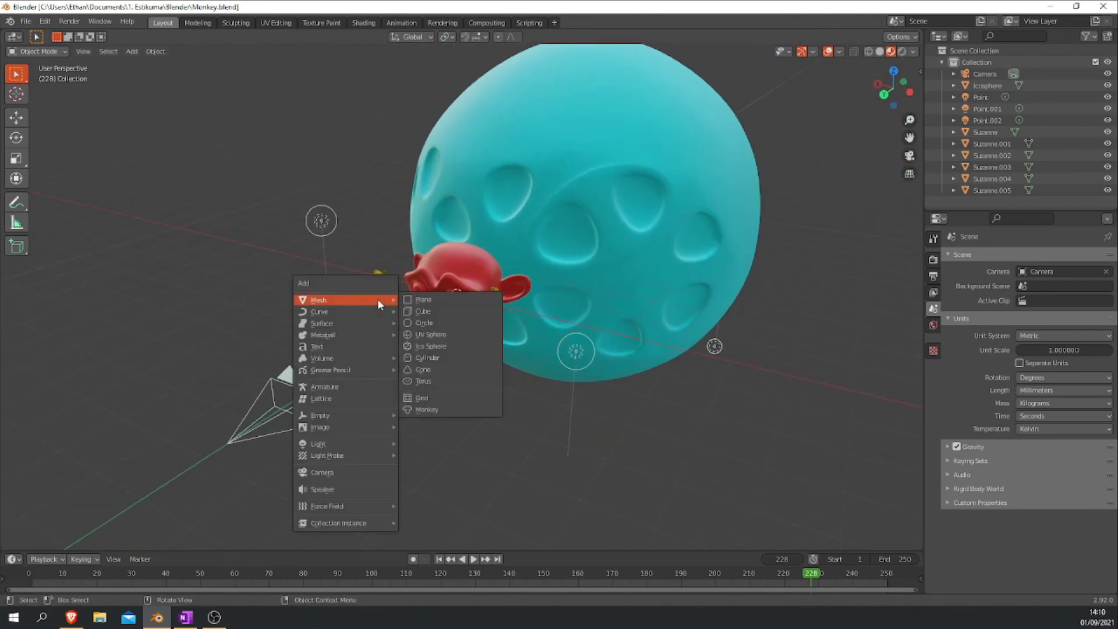
{"action": "left_click", "coordinate": [438, 309]}
{"action": "scroll", "coordinate": [451, 299], "scroll_direction": "up", "scroll_amount": 2}
{"action": "scroll", "coordinate": [467, 306], "scroll_direction": "up", "scroll_amount": 2}
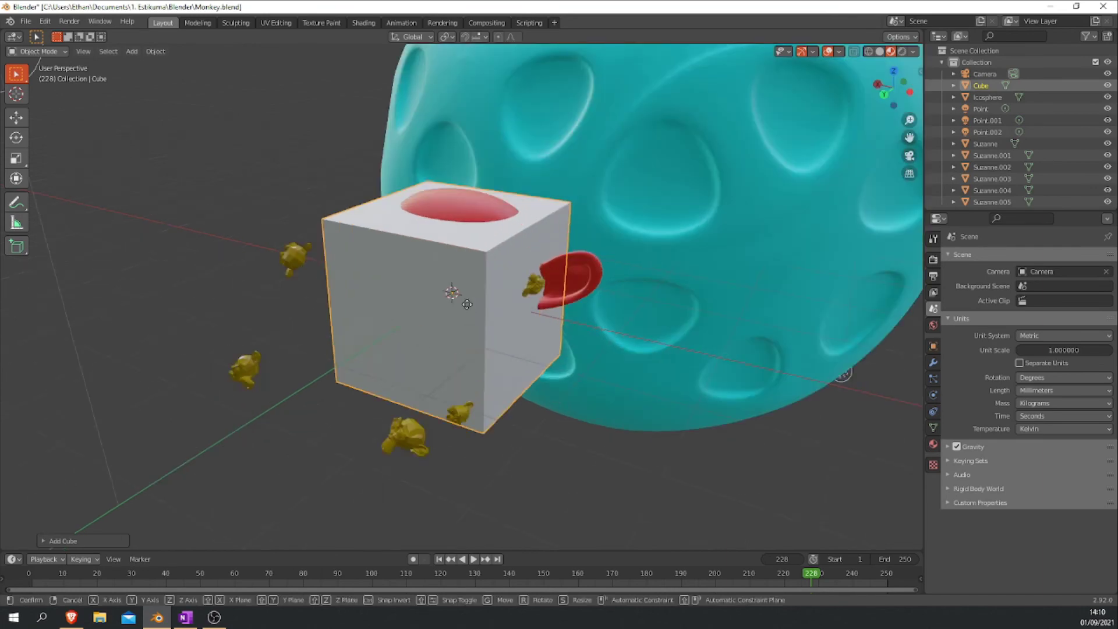
{"action": "key", "text": "s"}
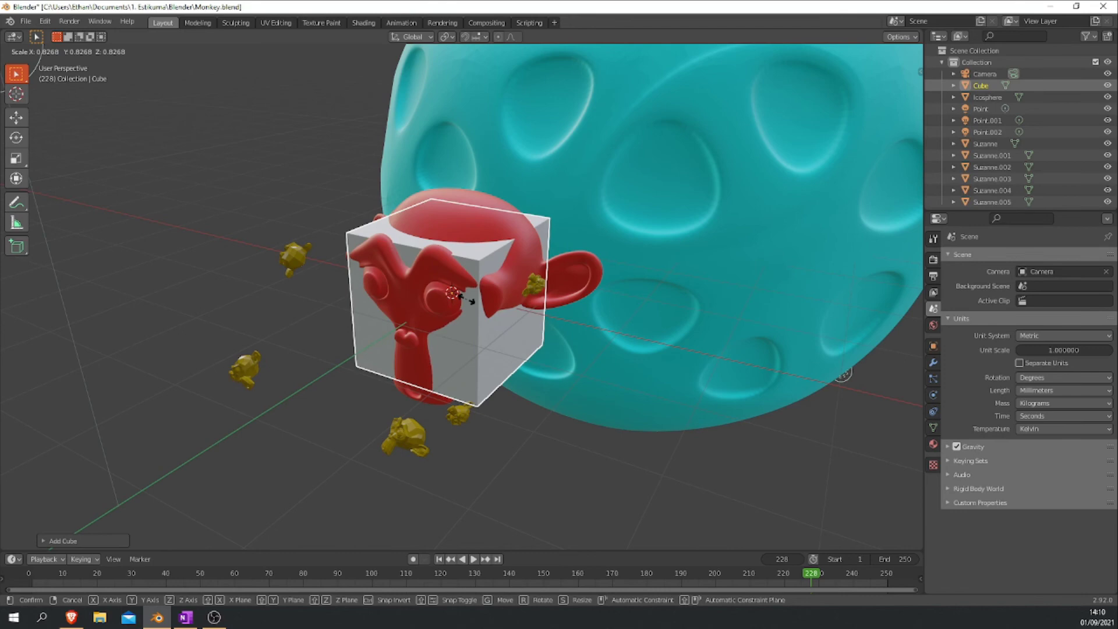
{"action": "left_click", "coordinate": [467, 301]}
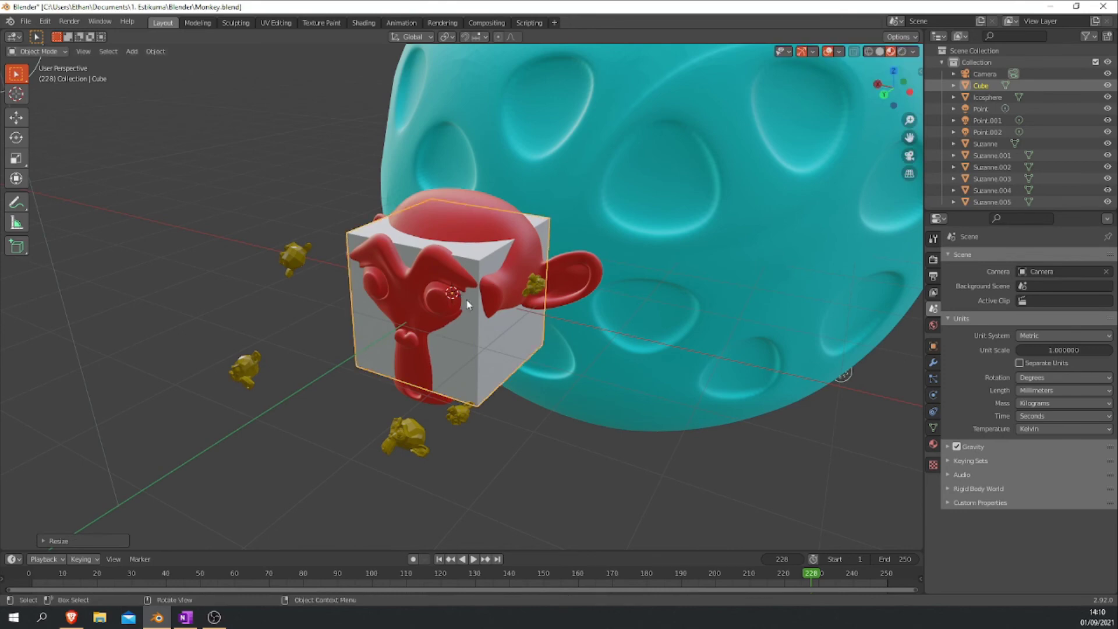
Add a Boolean Intersect modifier to the red monkey head Suzanne, using Cube as the operand object
{"action": "left_click", "coordinate": [563, 295]}
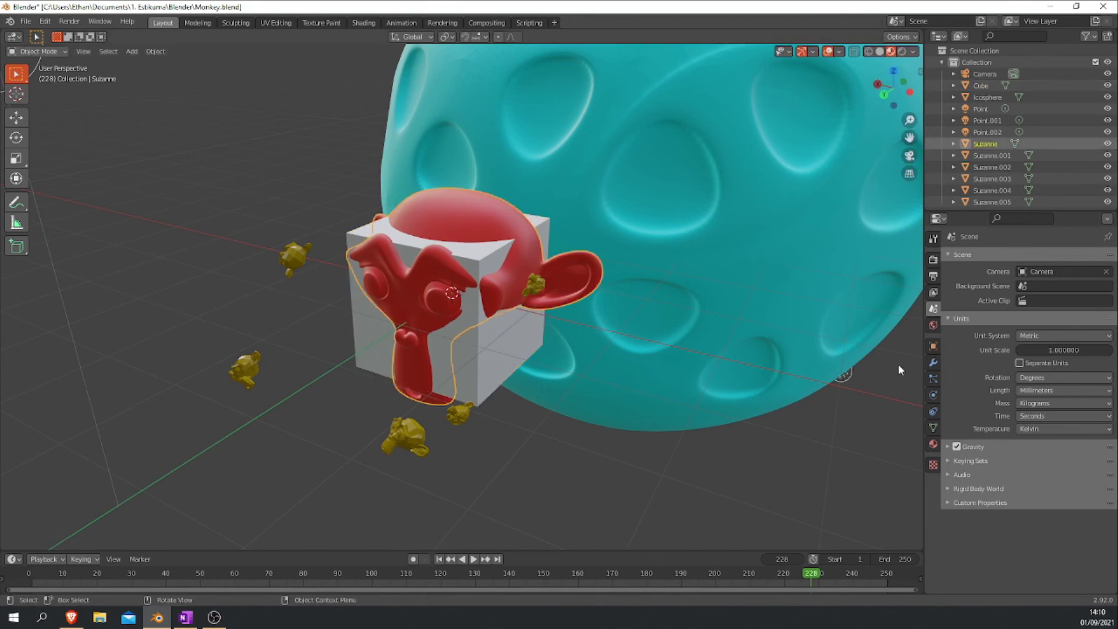
{"action": "left_click", "coordinate": [933, 362]}
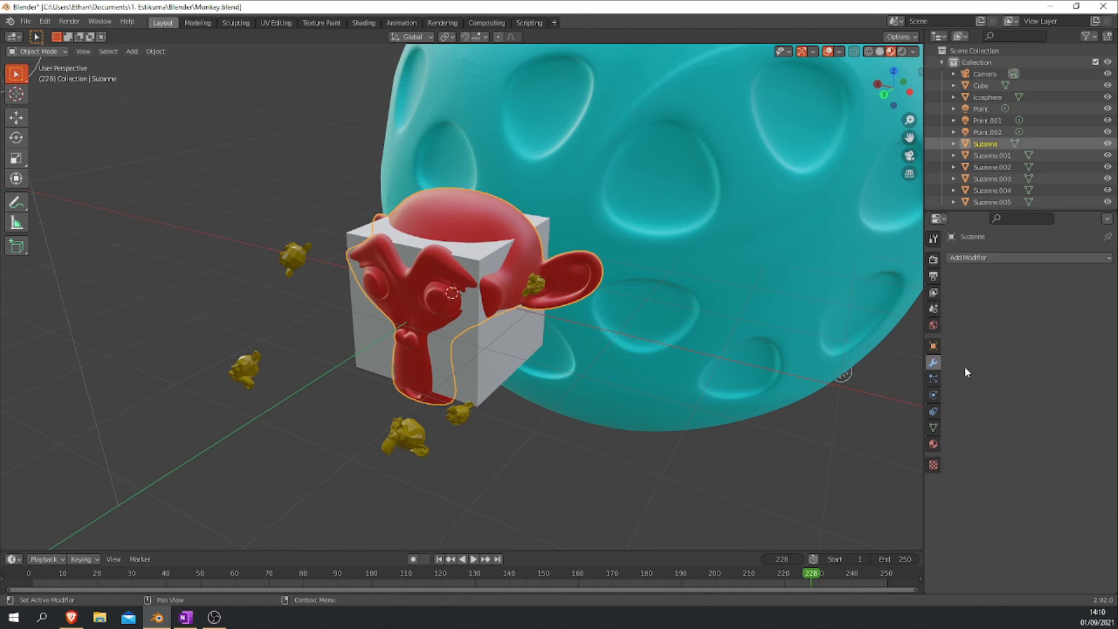
{"action": "left_click", "coordinate": [990, 259]}
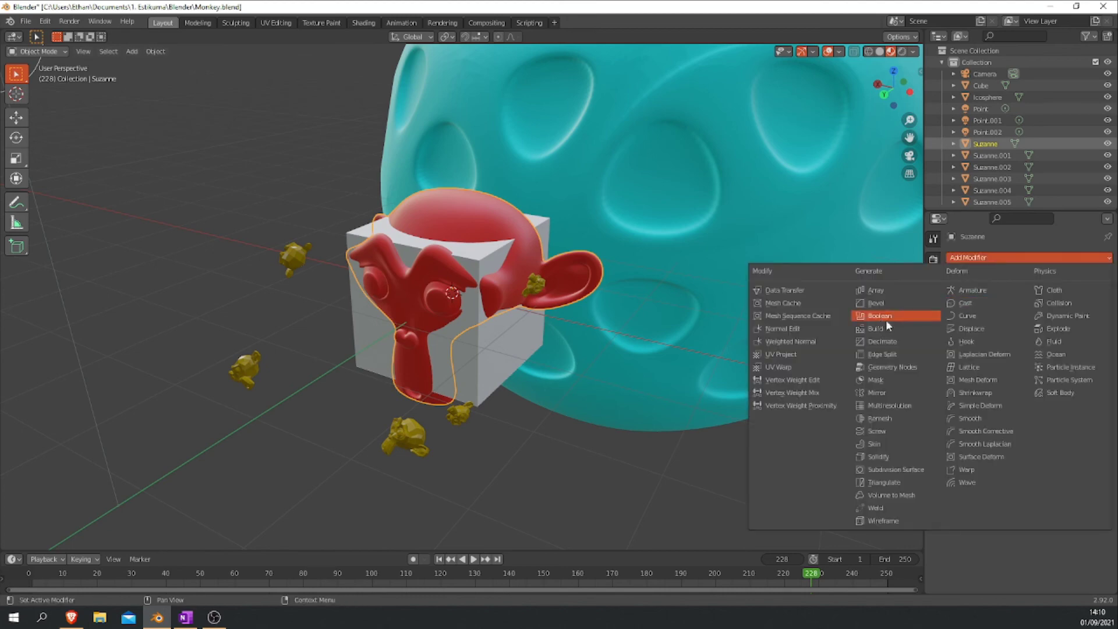
{"action": "left_click", "coordinate": [885, 318]}
{"action": "left_click", "coordinate": [984, 294]}
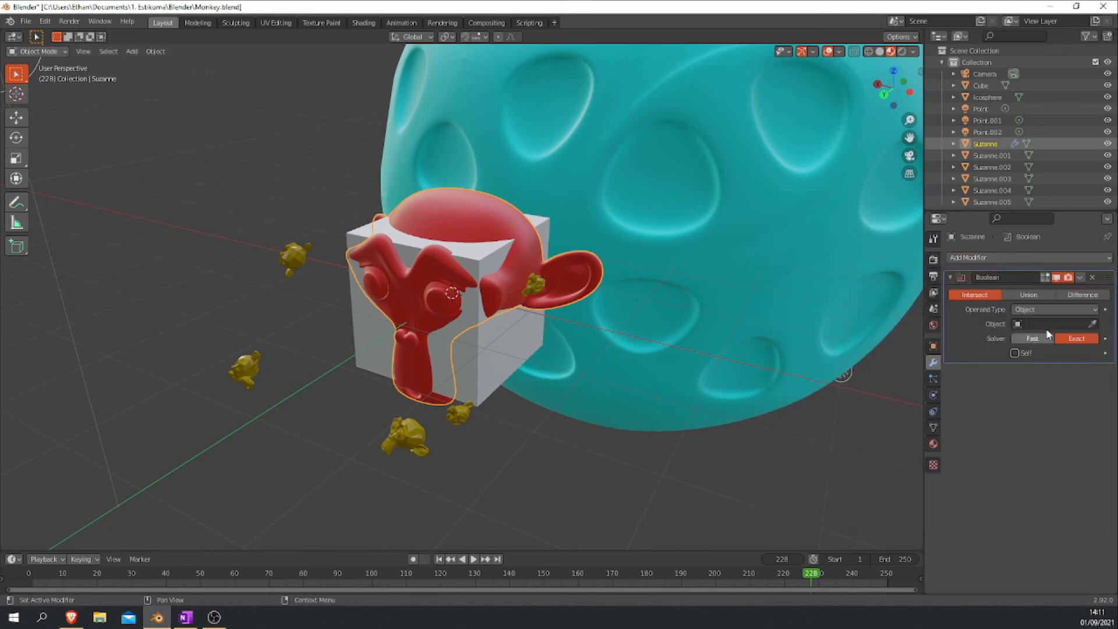
{"action": "left_click", "coordinate": [1091, 324]}
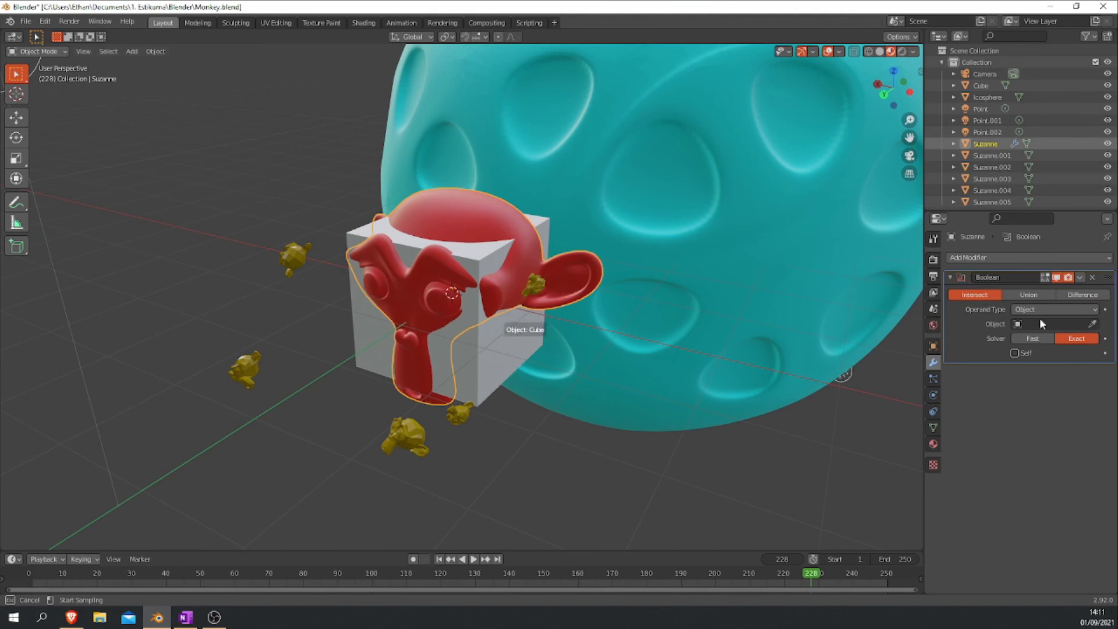
{"action": "left_click", "coordinate": [502, 329]}
{"action": "middle_click_drag", "start_coordinate": [502, 368], "coordinate": [625, 390]}
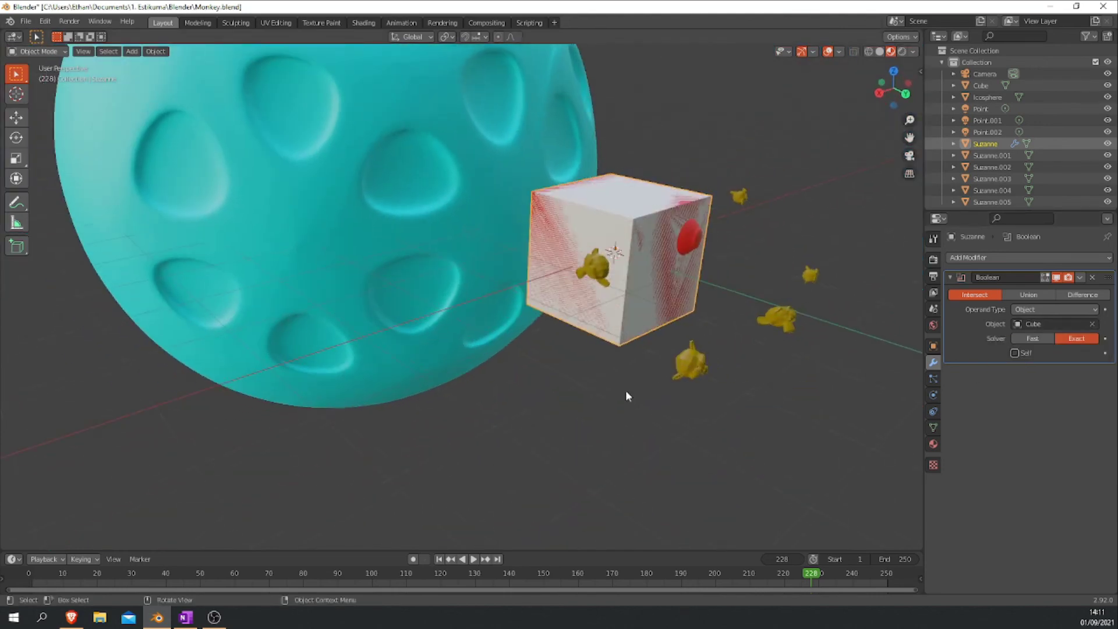
Set Suzanne's Boolean modifier to Difference with the Fast solver and hide Cube to examine the cut in the head
{"action": "left_click", "coordinate": [1107, 143]}
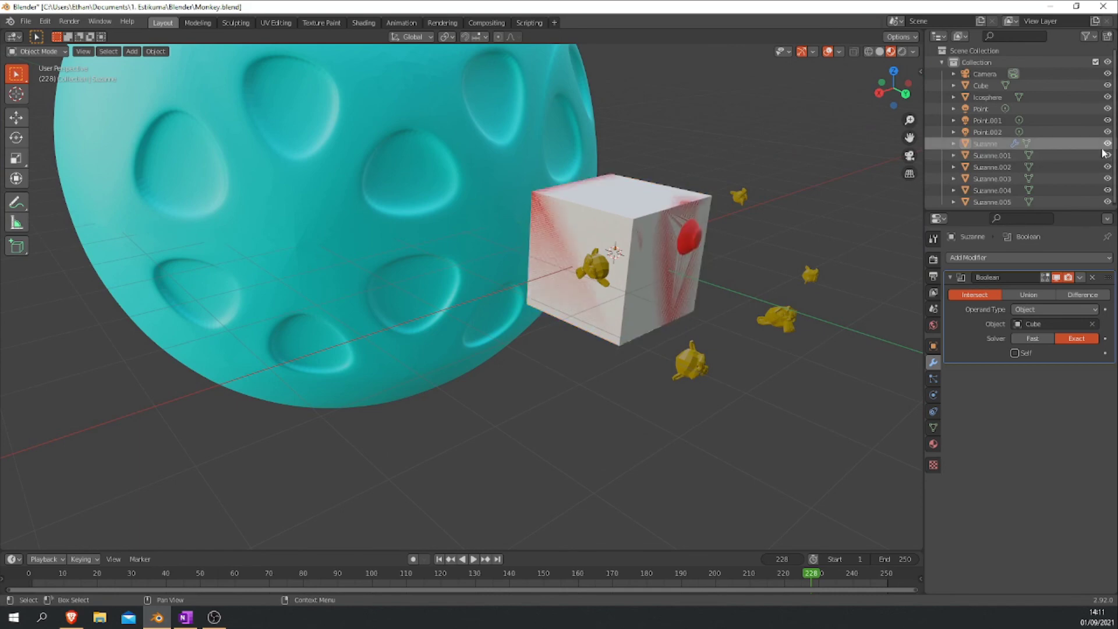
{"action": "scroll", "coordinate": [860, 181], "scroll_direction": "up", "scroll_amount": 5}
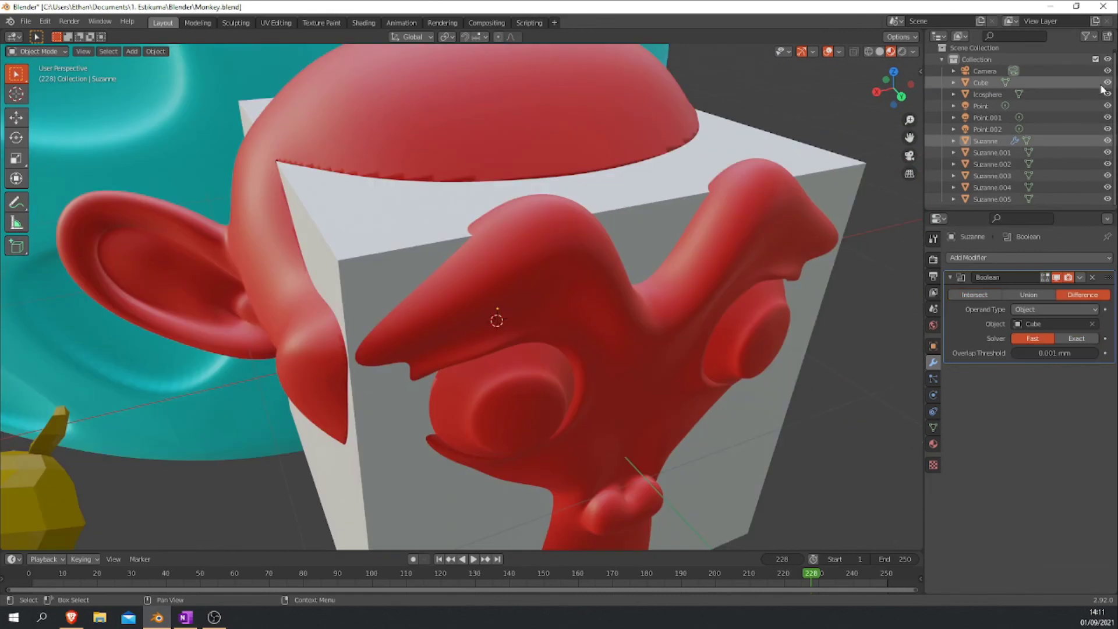
{"action": "left_click", "coordinate": [1107, 84]}
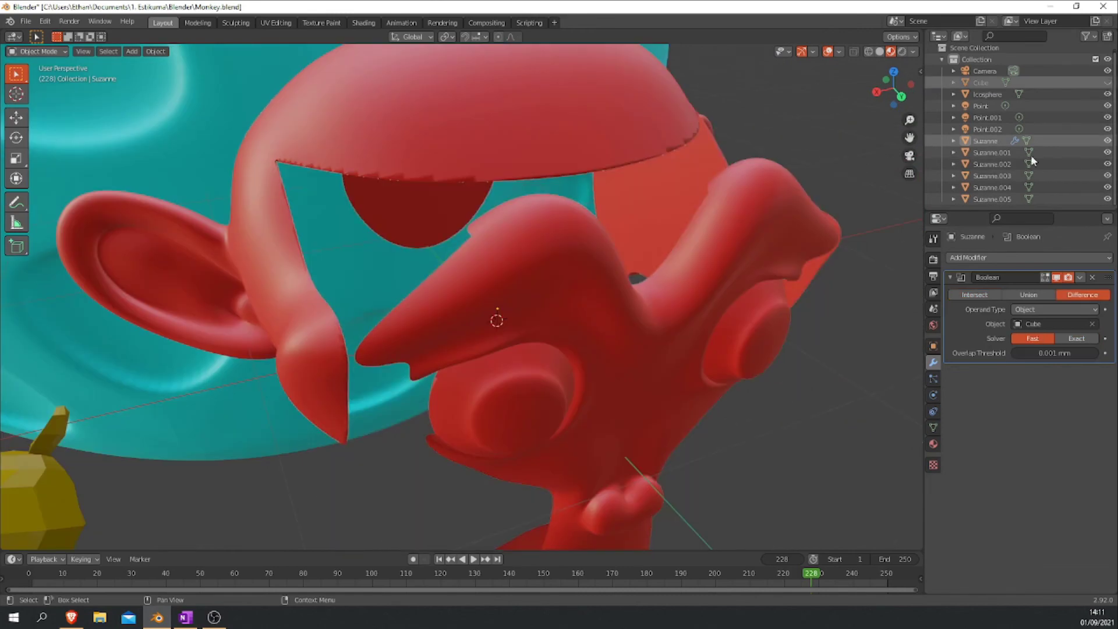
{"action": "scroll", "coordinate": [687, 321], "scroll_direction": "down", "scroll_amount": 5}
{"action": "middle_click_drag", "start_coordinate": [687, 322], "coordinate": [661, 327]}
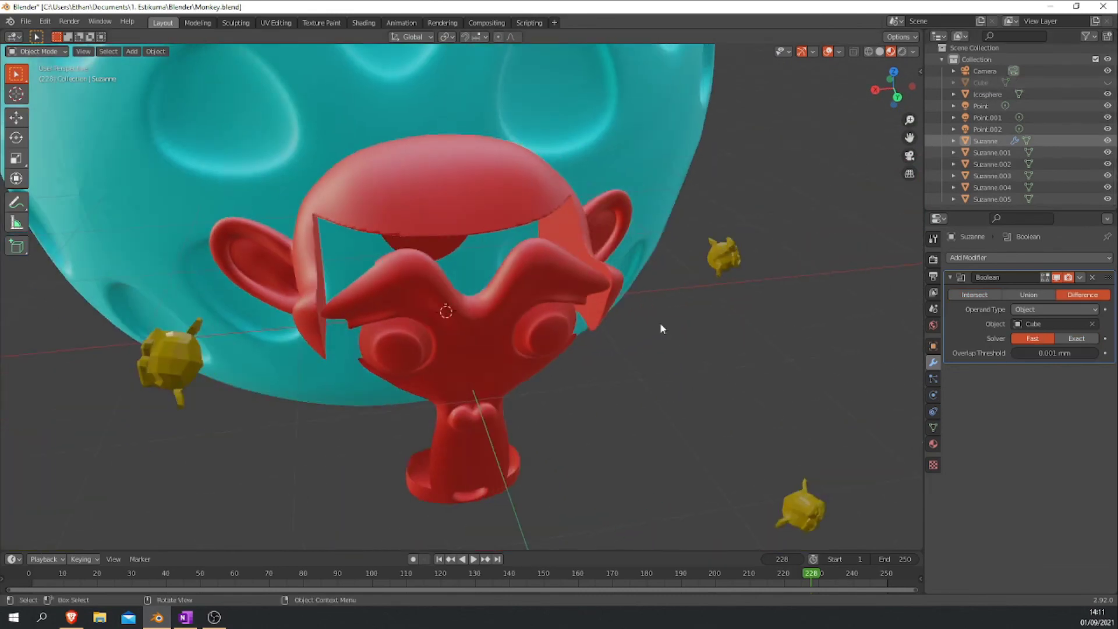
{"action": "middle_click_drag", "start_coordinate": [730, 346], "coordinate": [716, 353]}
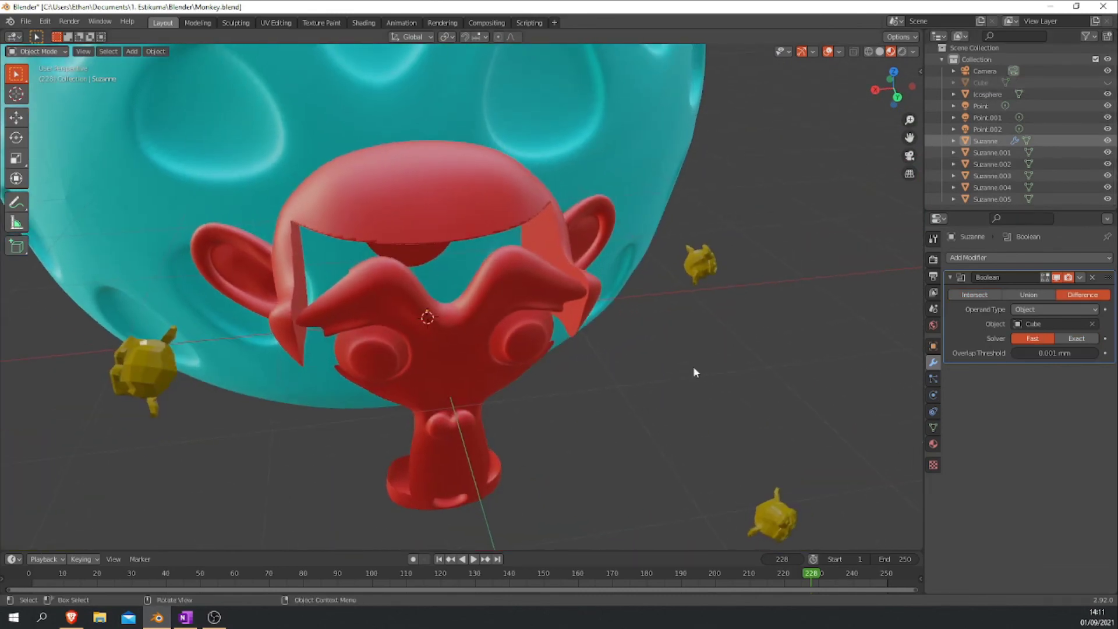
{"action": "middle_click_drag", "start_coordinate": [649, 343], "coordinate": [751, 294]}
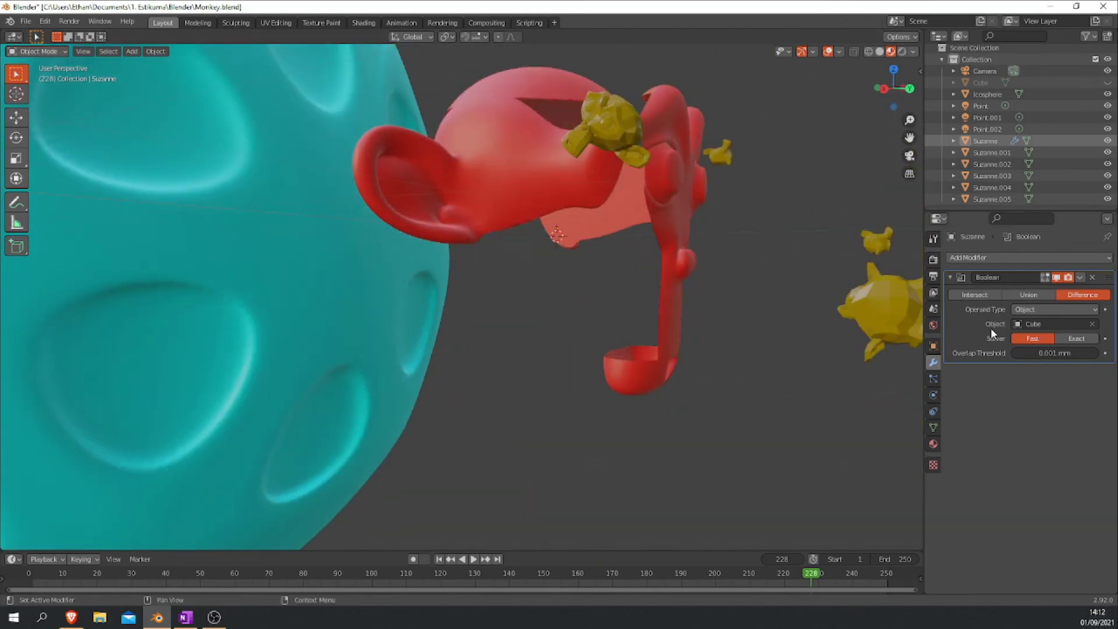
Compare the Union and Intersect operations on Suzanne's Boolean modifier and return it to Difference
{"action": "left_click", "coordinate": [1023, 301]}
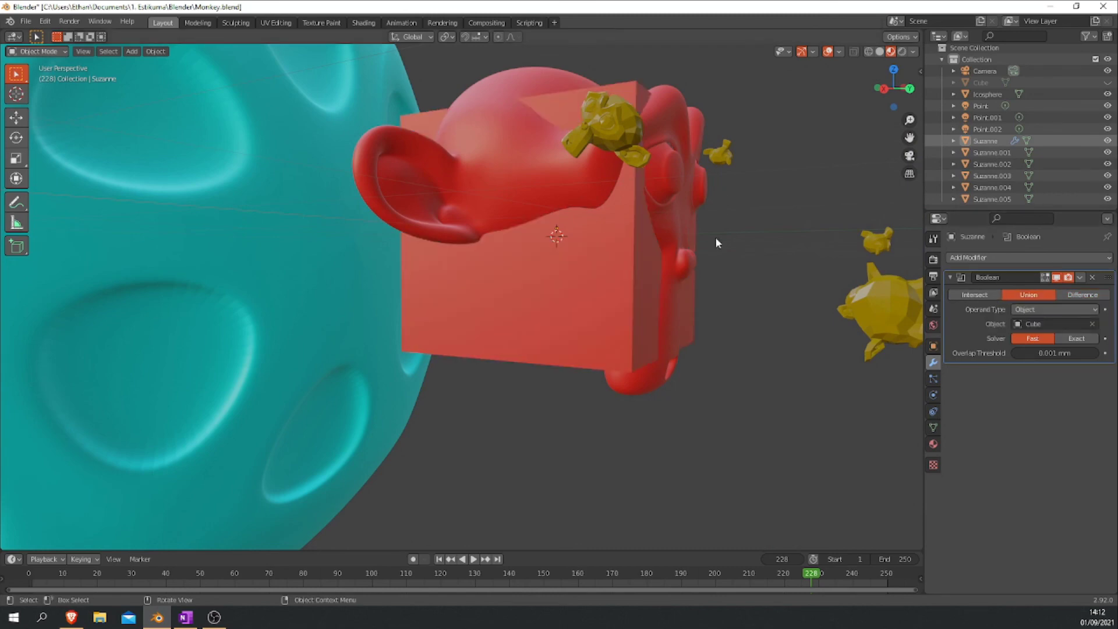
{"action": "middle_click_drag", "start_coordinate": [707, 278], "coordinate": [683, 278]}
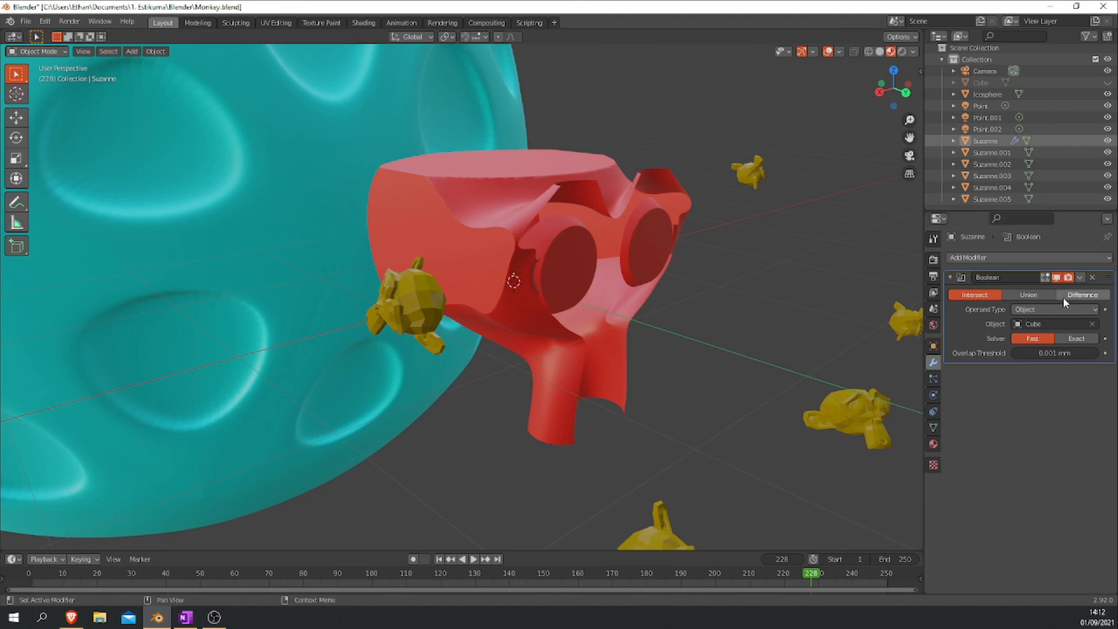
{"action": "middle_click_drag", "start_coordinate": [857, 321], "coordinate": [734, 320]}
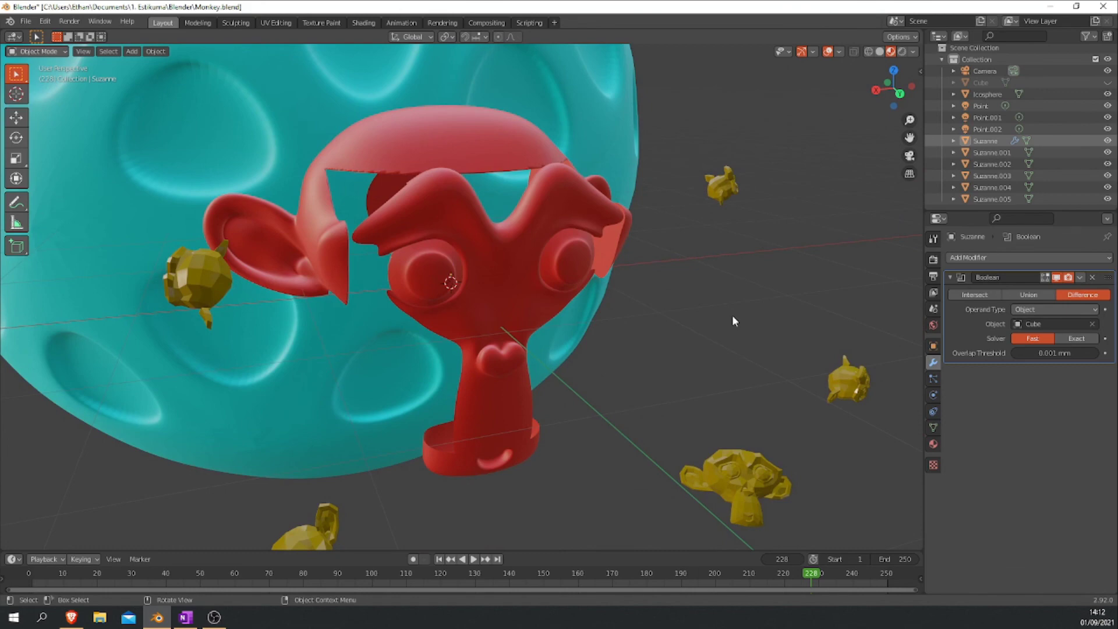